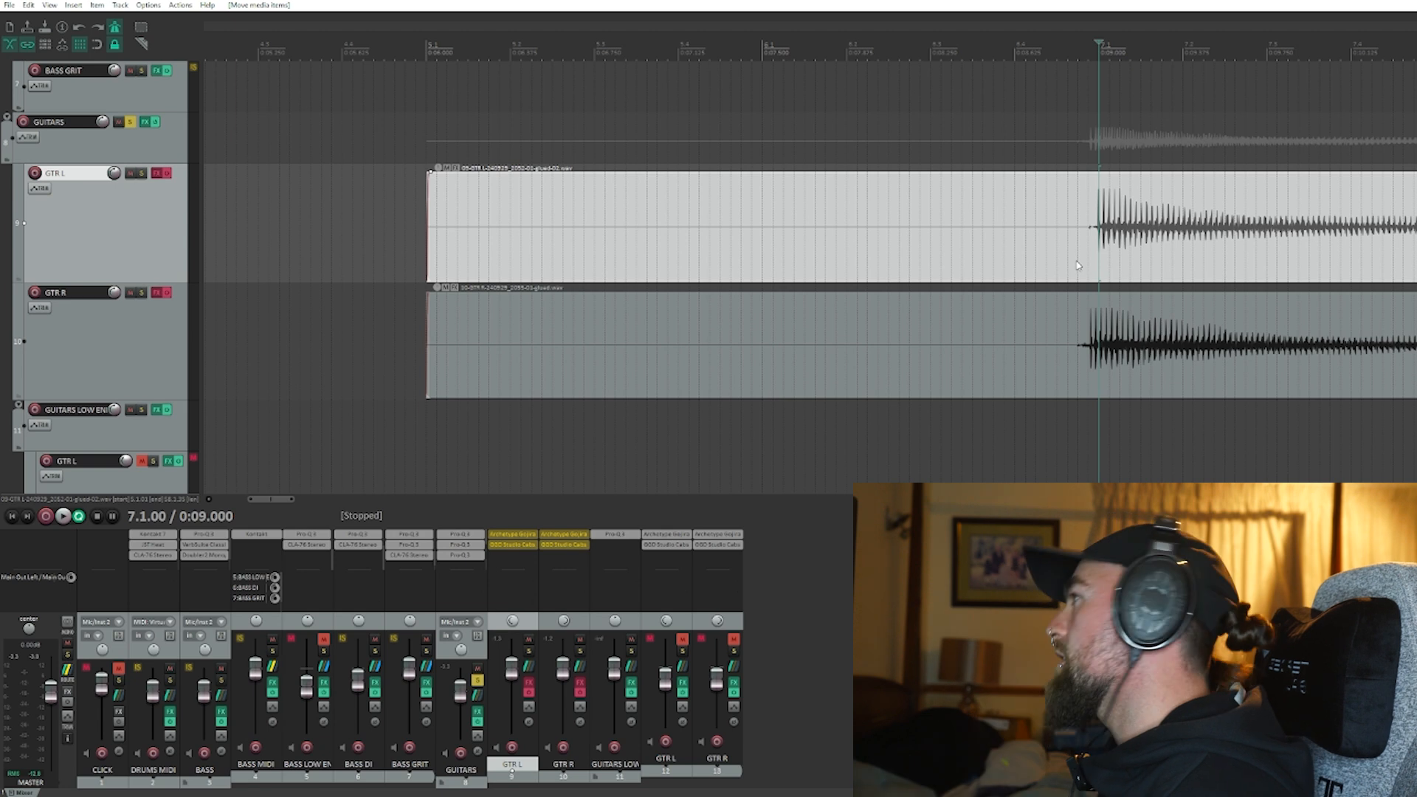
# Step: Split the GTR L audio item at 7.1.00, at the start of its first guitar hit
pyautogui.scroll(2, 1085, 264)
pyautogui.scroll(1, 1116, 261)
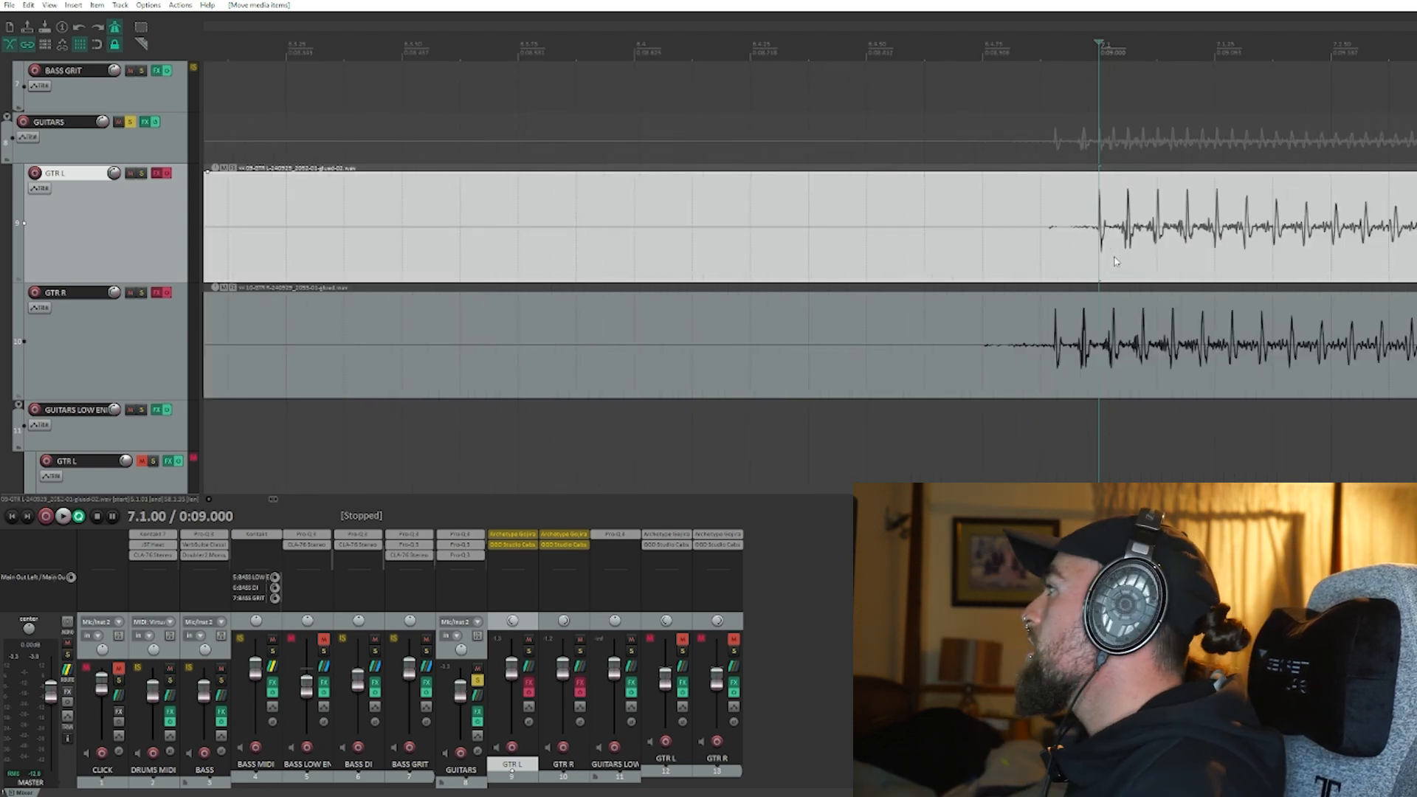
pyautogui.press('s')
pyautogui.scroll(-3, 1137, 254)
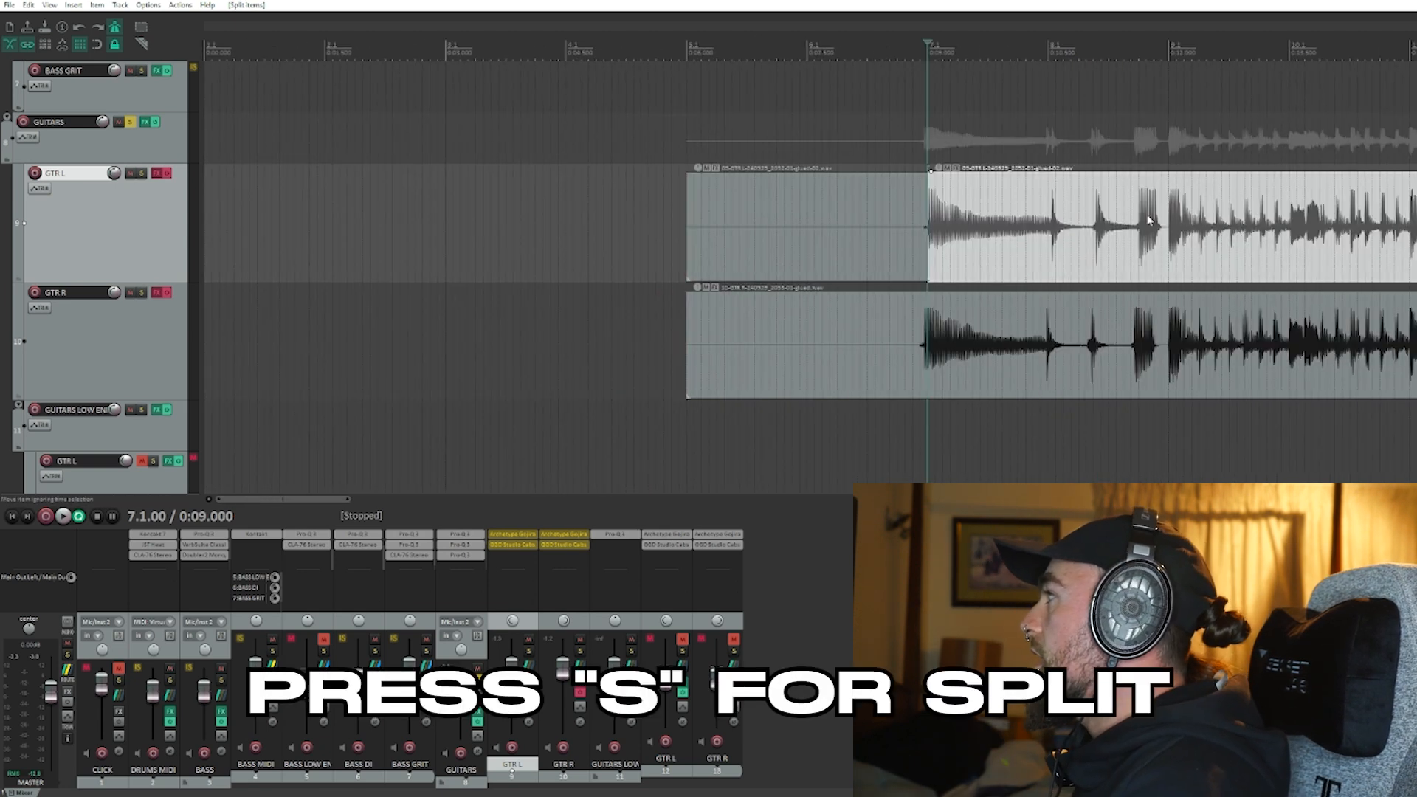
# Step: Split the GTR L item again right at the transient of the second guitar hit, at about 8.1.14
pyautogui.click(1050, 43)
pyautogui.scroll(7, 1051, 43)
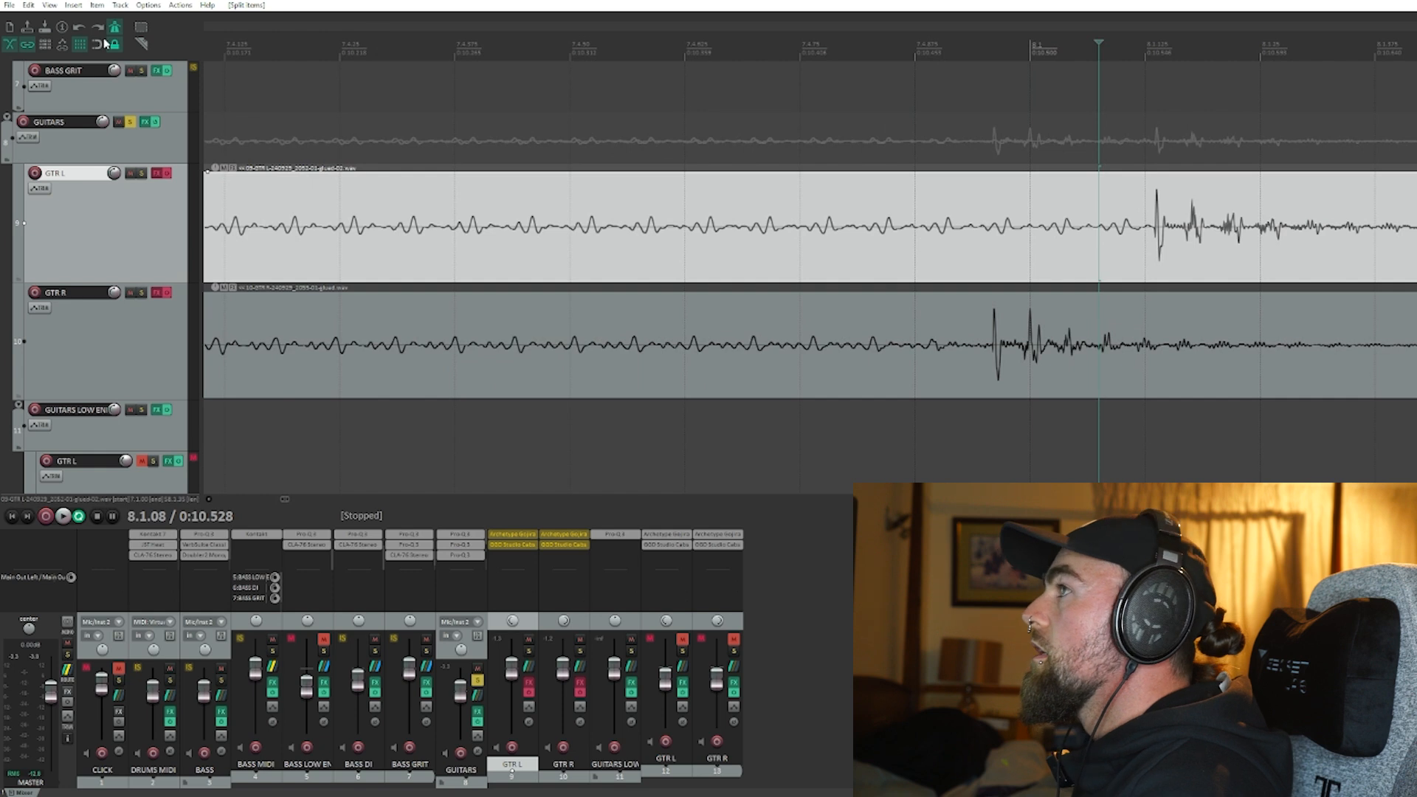
pyautogui.scroll(6, 1214, 243)
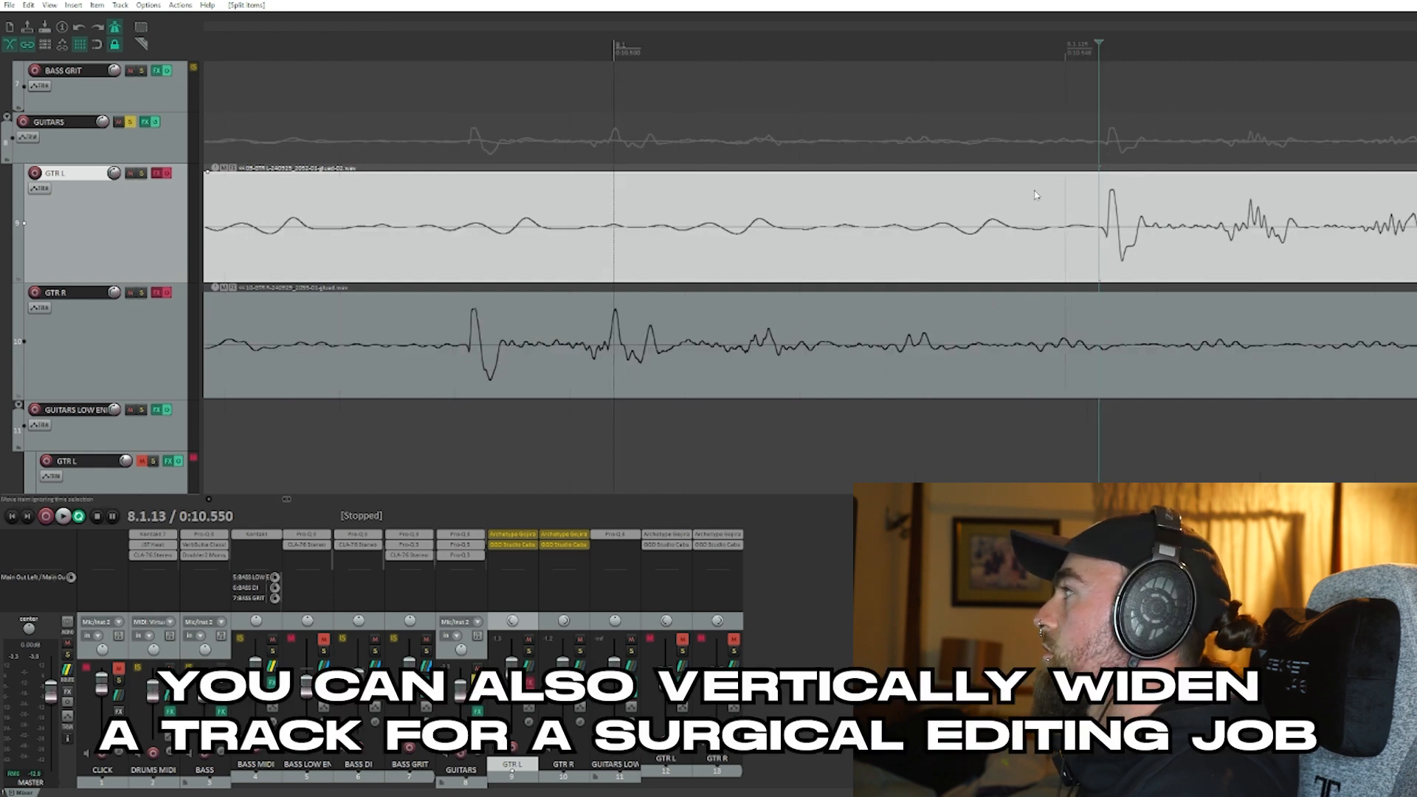
pyautogui.click(1237, 235)
pyautogui.press('s')
pyautogui.scroll(-5, 1237, 235)
# Step: Split the GTR L item at the transient of the third guitar hit, at about 8.2.61
pyautogui.click(1416, 236)
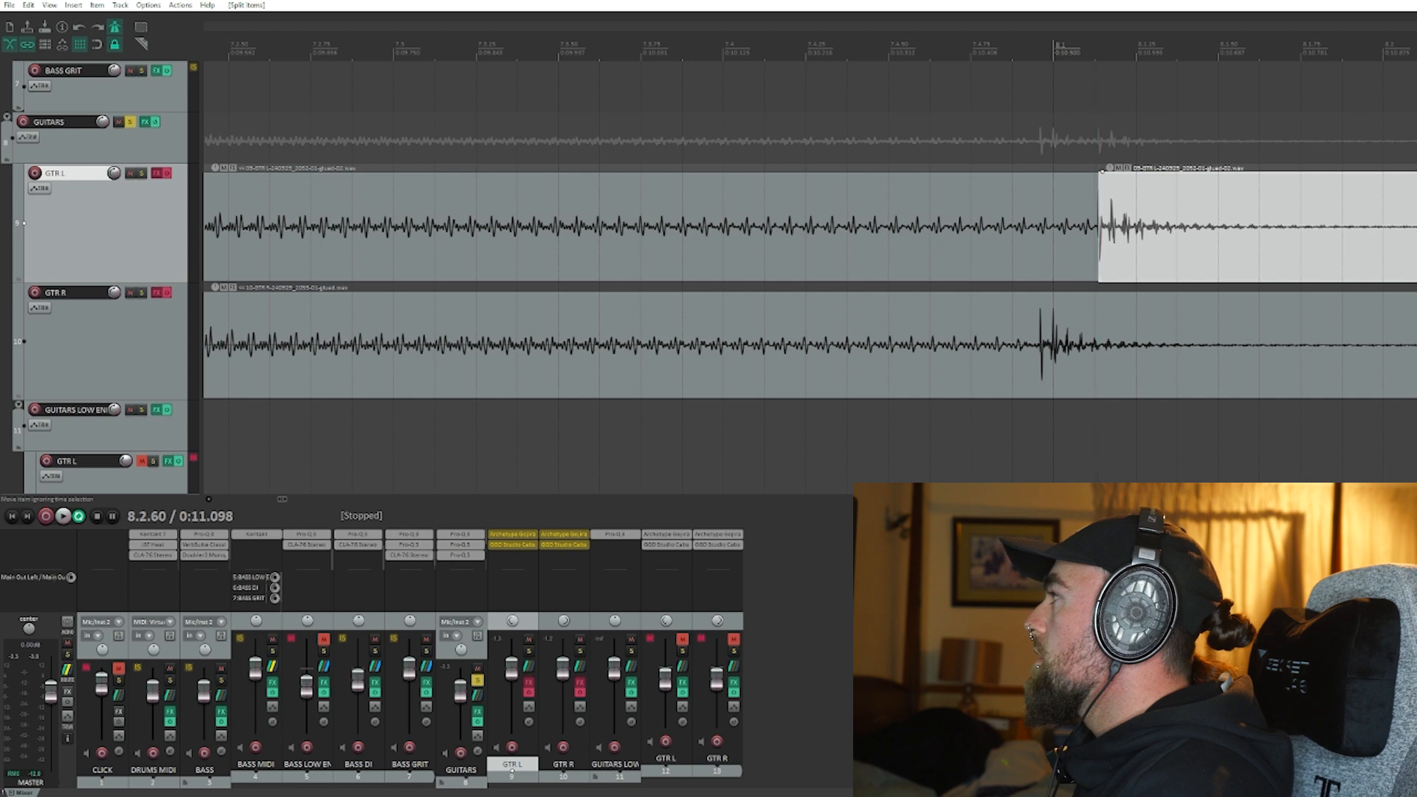
pyautogui.scroll(6, 1235, 240)
pyautogui.scroll(4, 1297, 225)
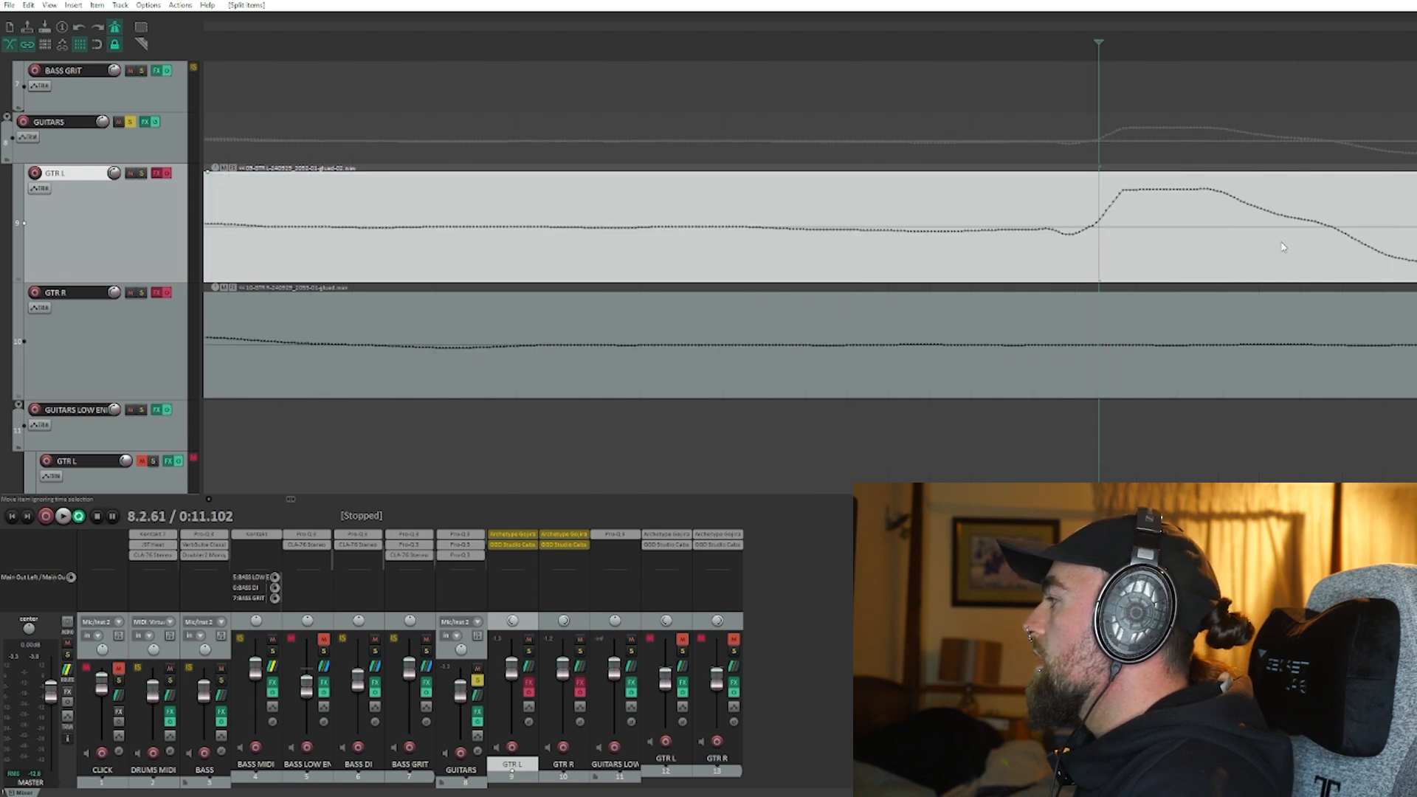
pyautogui.press('s')
pyautogui.scroll(-5, 1181, 244)
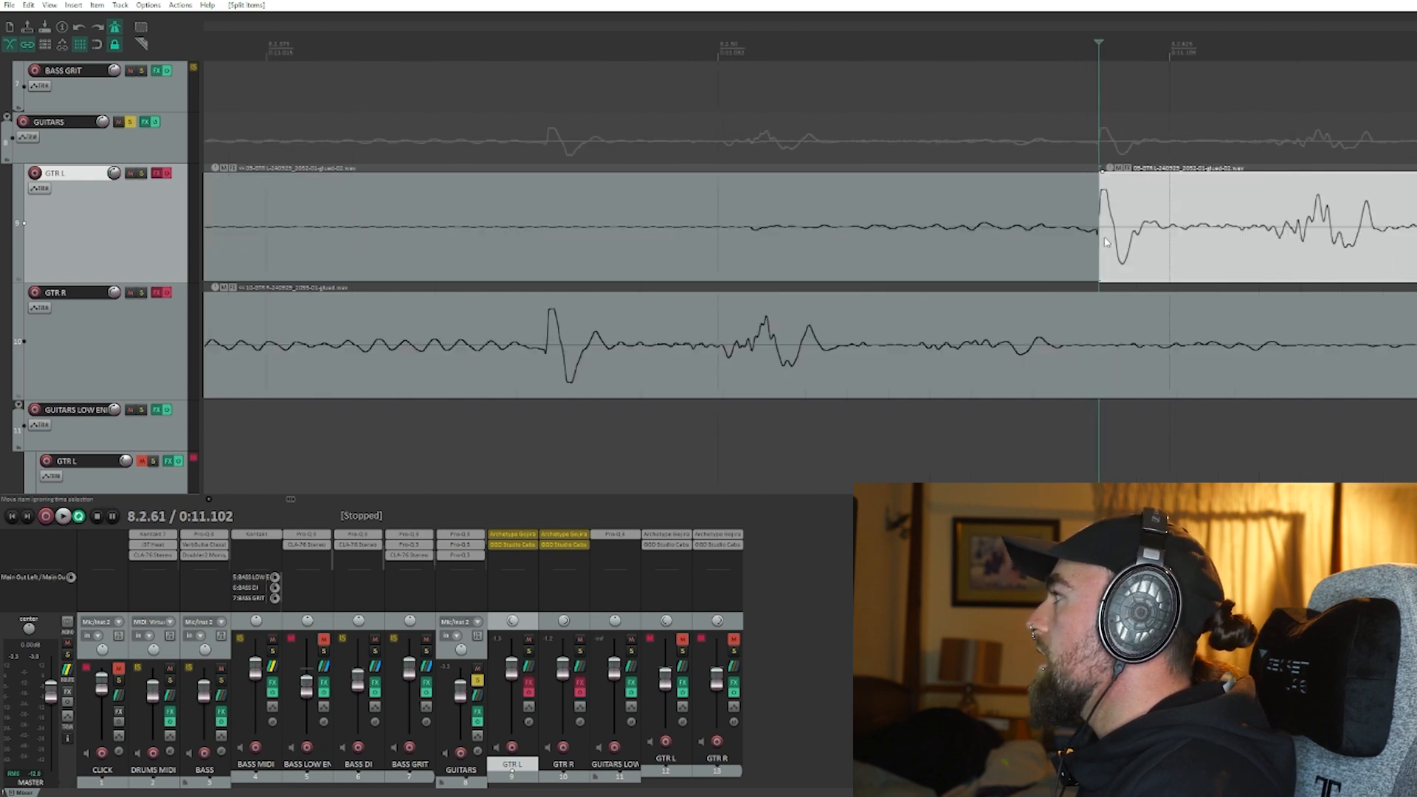
# Step: Split the GTR L item where the fourth guitar hit starts to rise, at about 8.4.04
pyautogui.click(1268, 219)
pyautogui.scroll(8, 1268, 222)
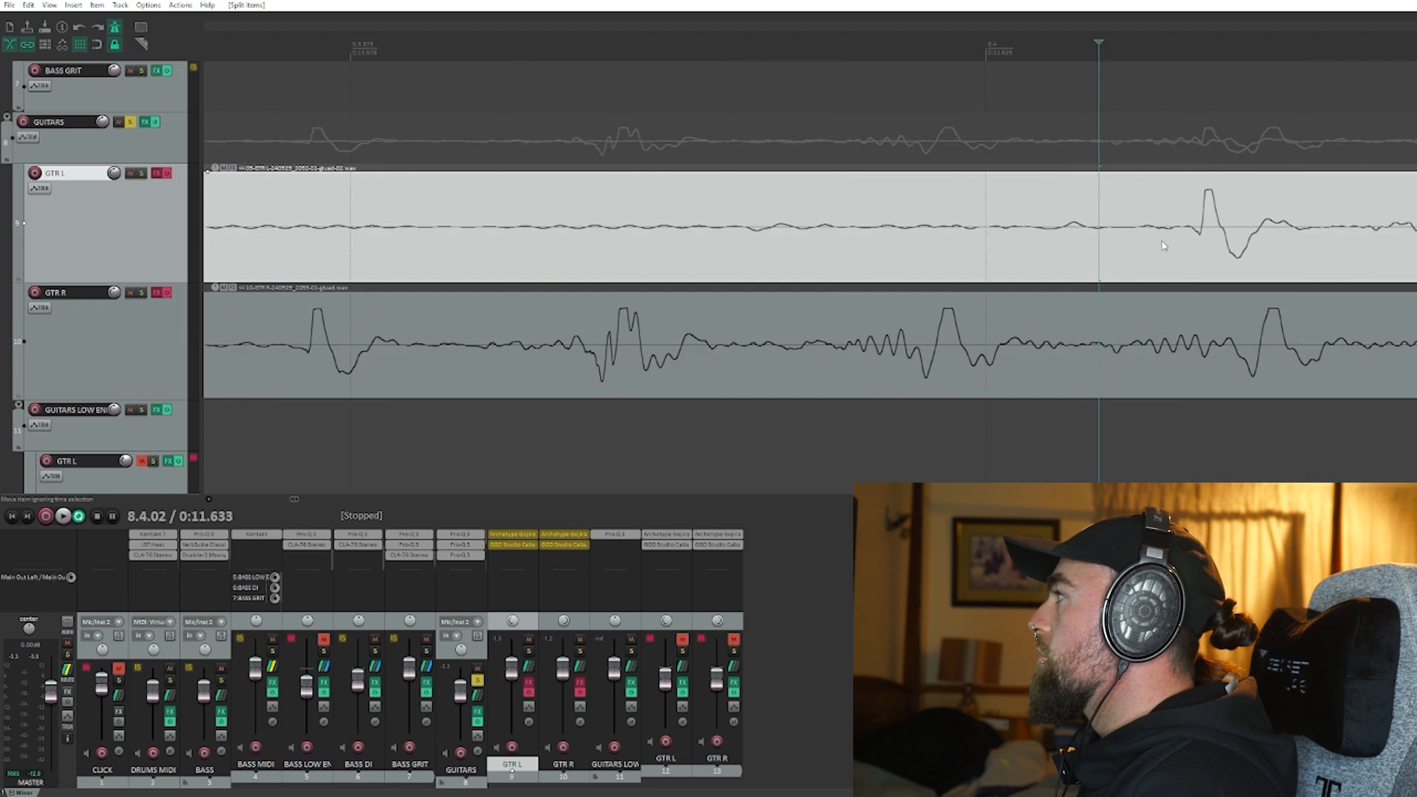
pyautogui.scroll(2, 1122, 242)
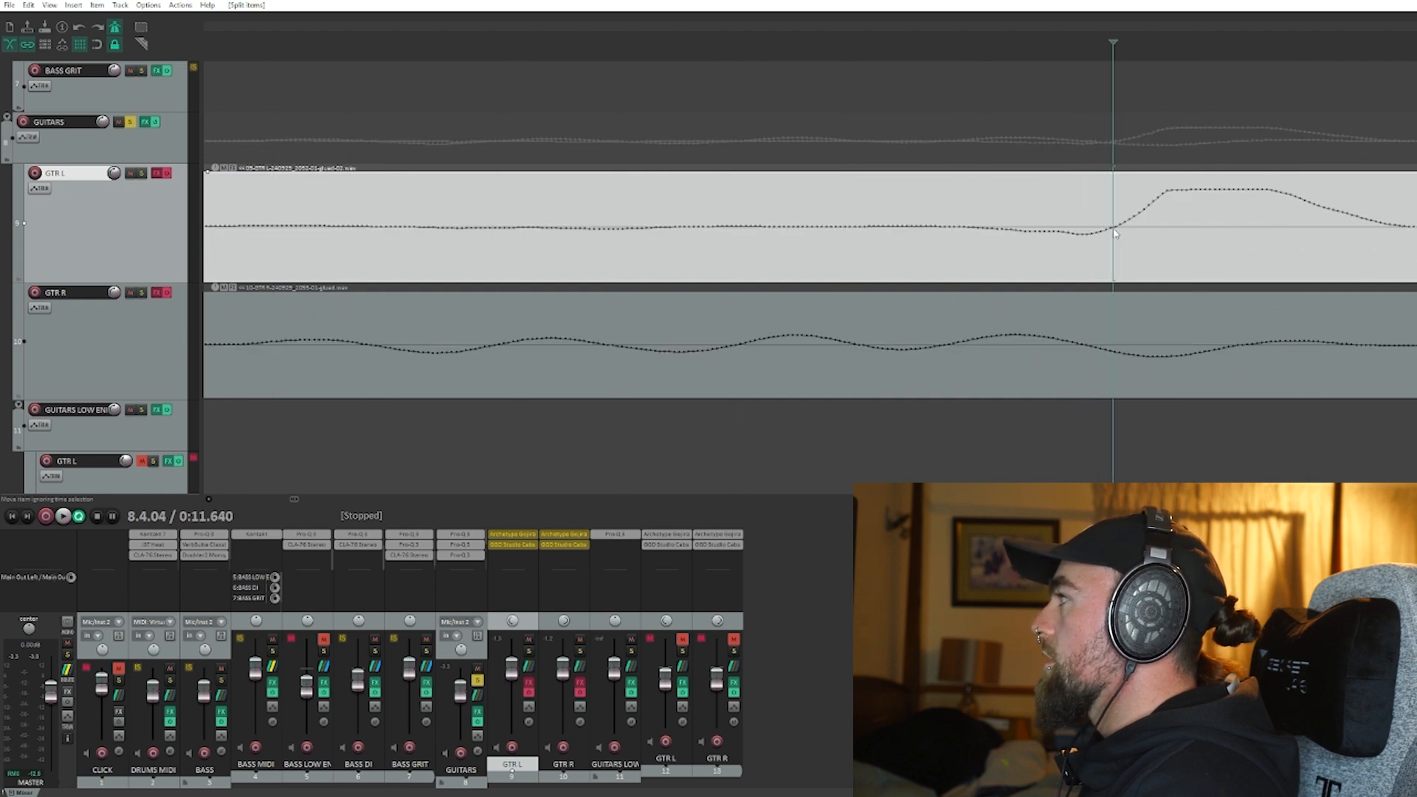
pyautogui.scroll(-8, 1116, 234)
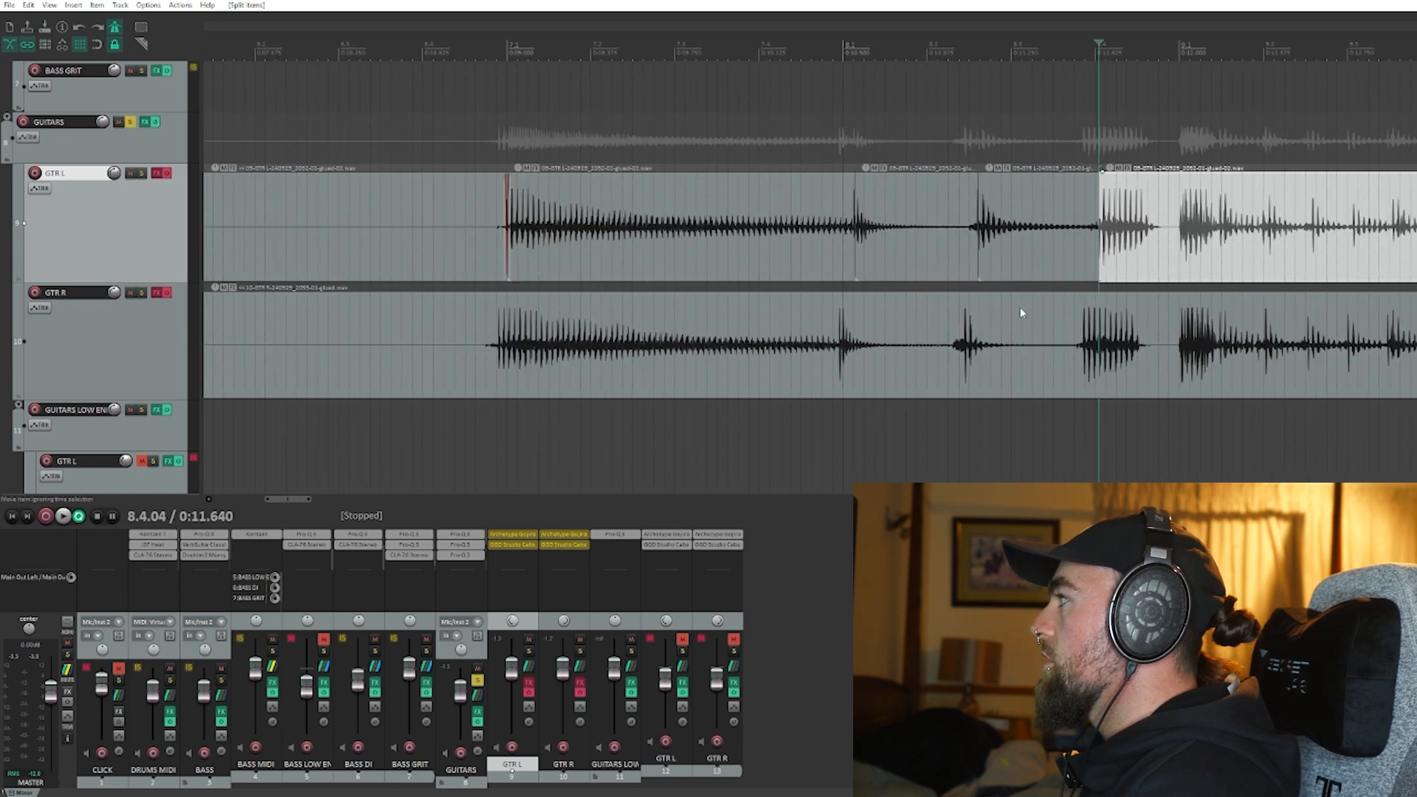
pyautogui.scroll(2, 1048, 303)
pyautogui.scroll(-2, 1112, 214)
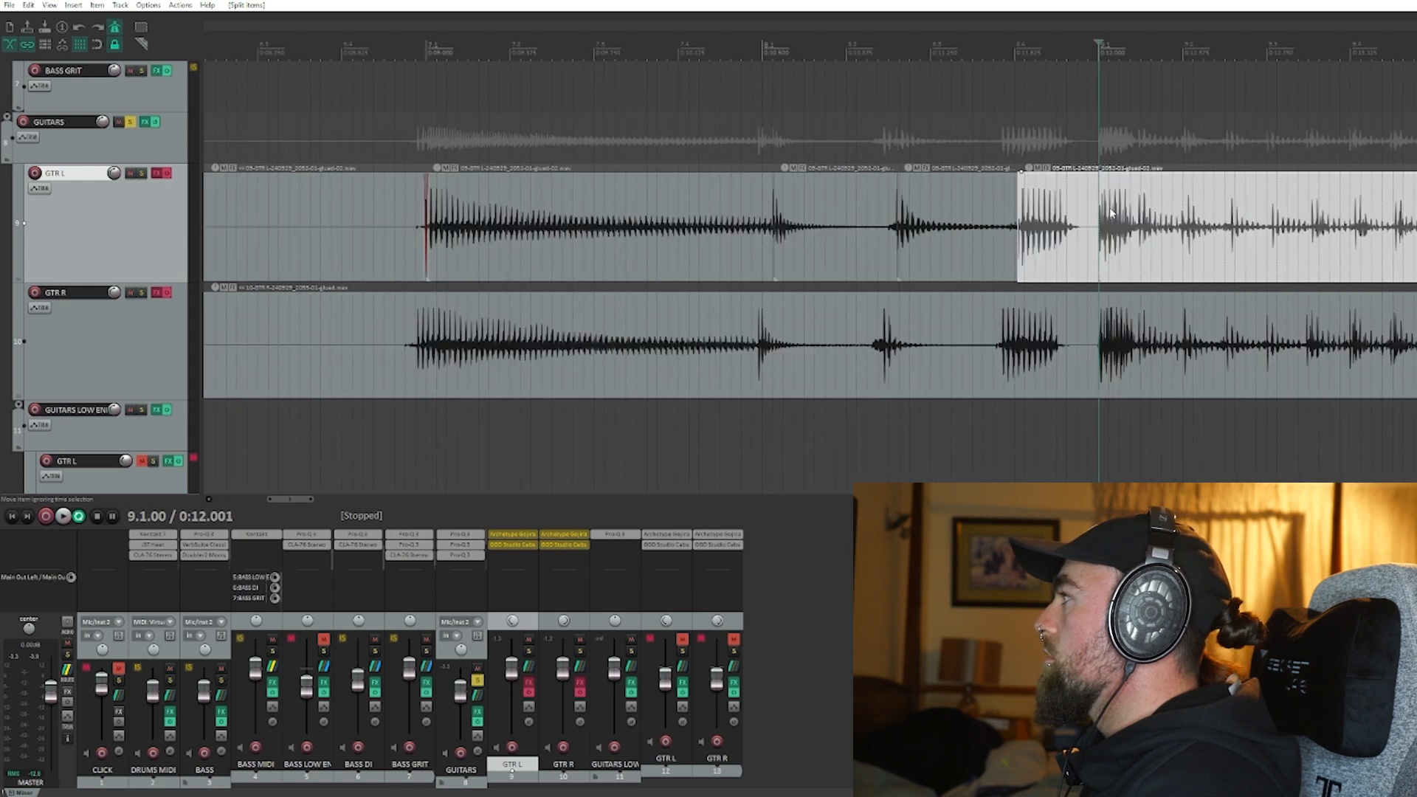
pyautogui.click(970, 267)
pyautogui.click(844, 264)
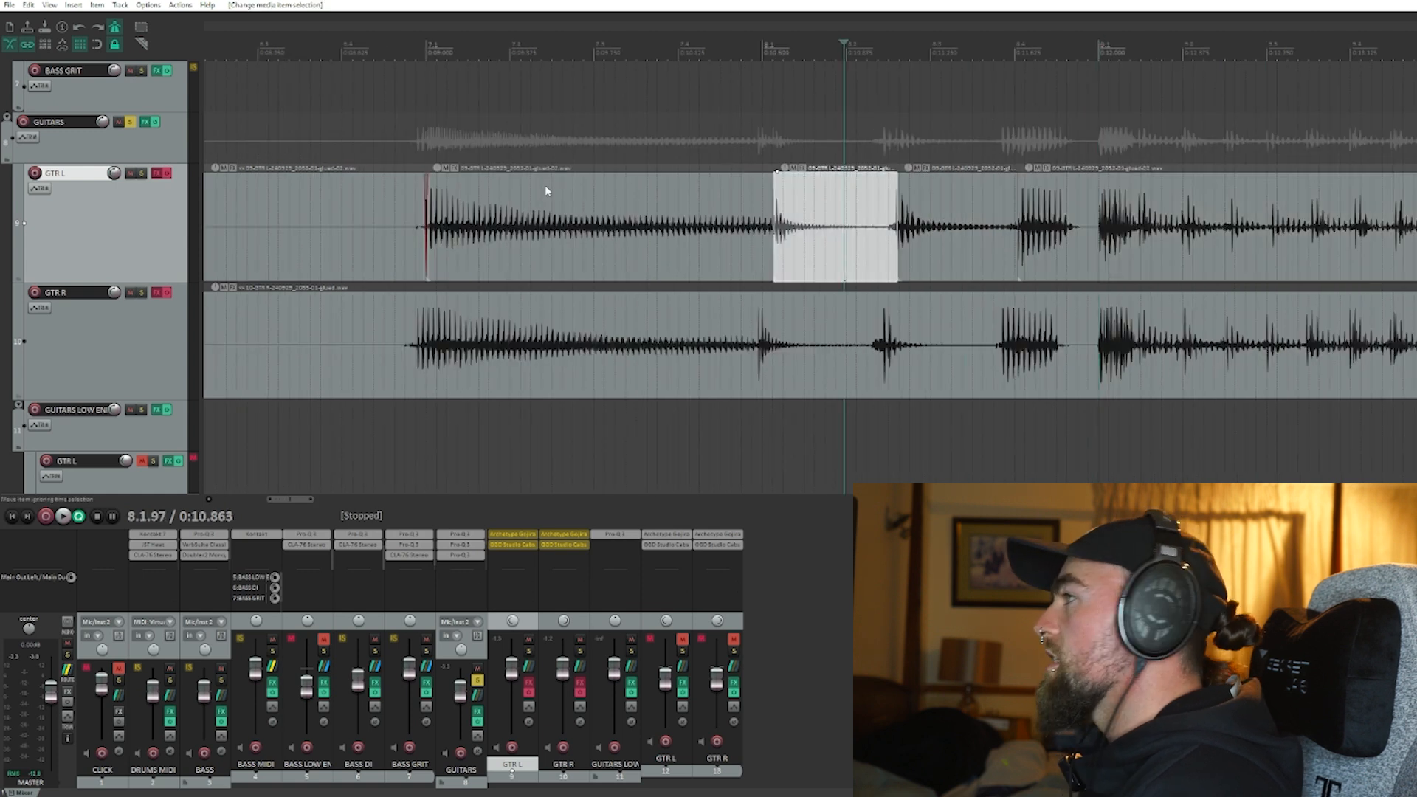
# Step: Enable snapping and trim the end of the GTR L segment holding the first hit back to the 8.1.00 grid line
pyautogui.click(651, 253)
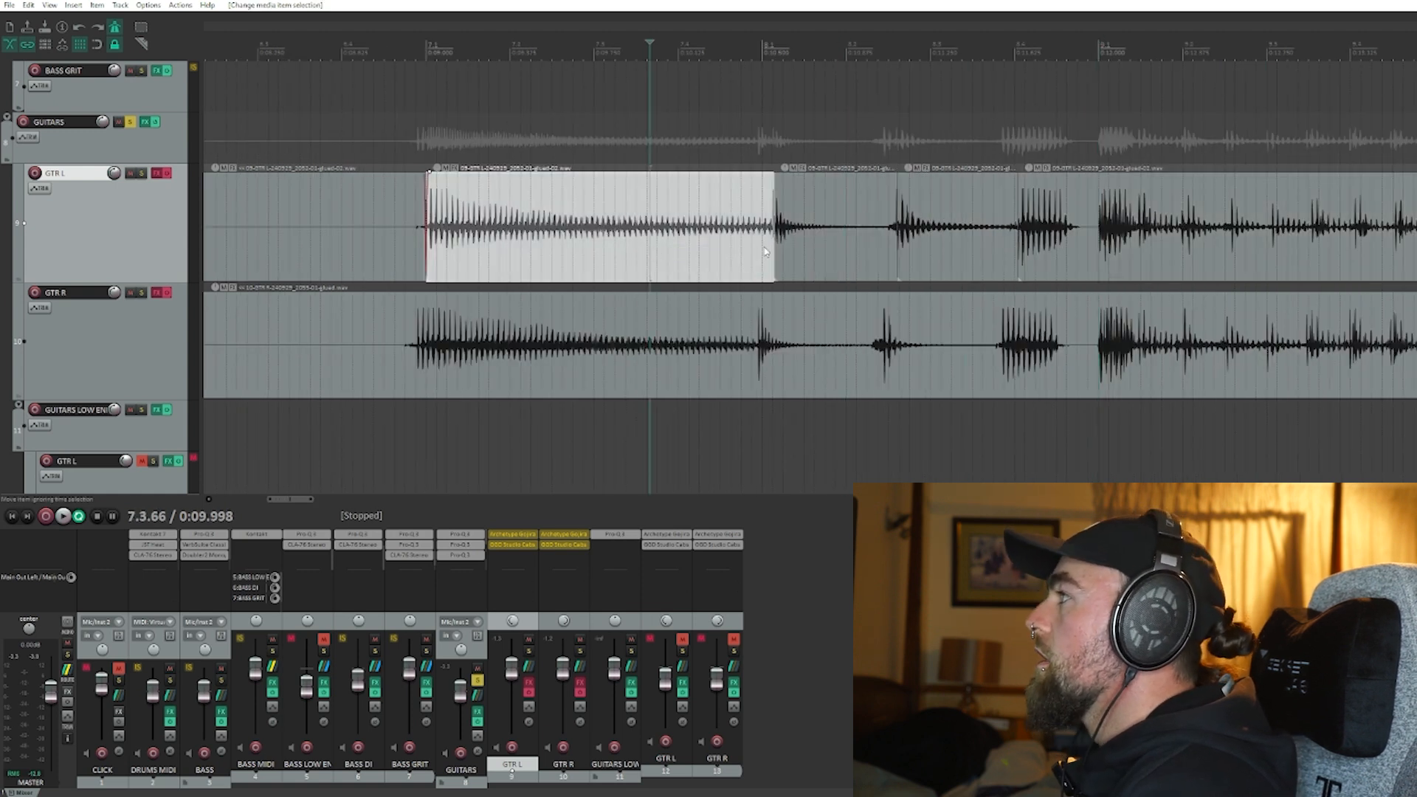
pyautogui.scroll(1, 774, 251)
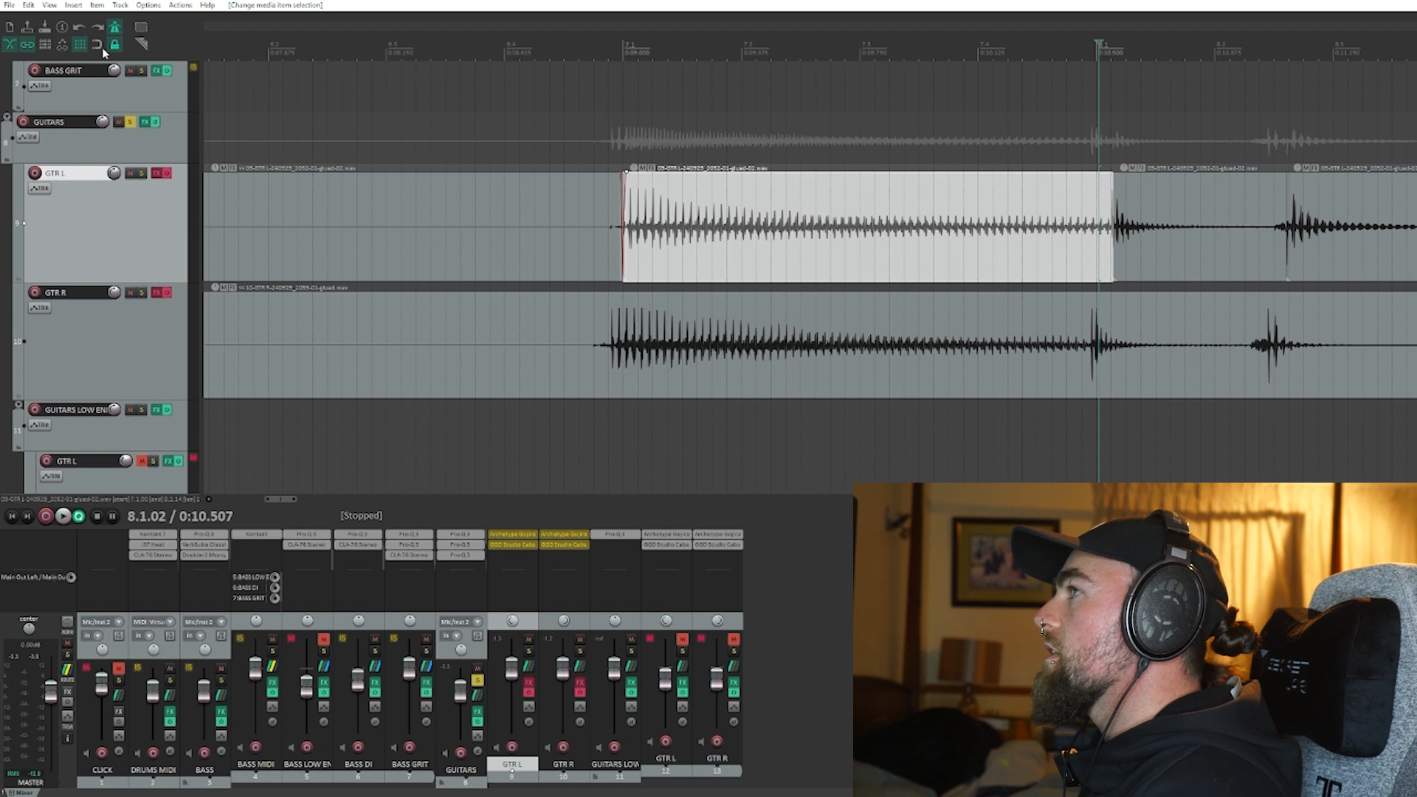
pyautogui.moveTo(1110, 234); pyautogui.dragTo(1109, 234)
pyautogui.scroll(5, 1107, 234)
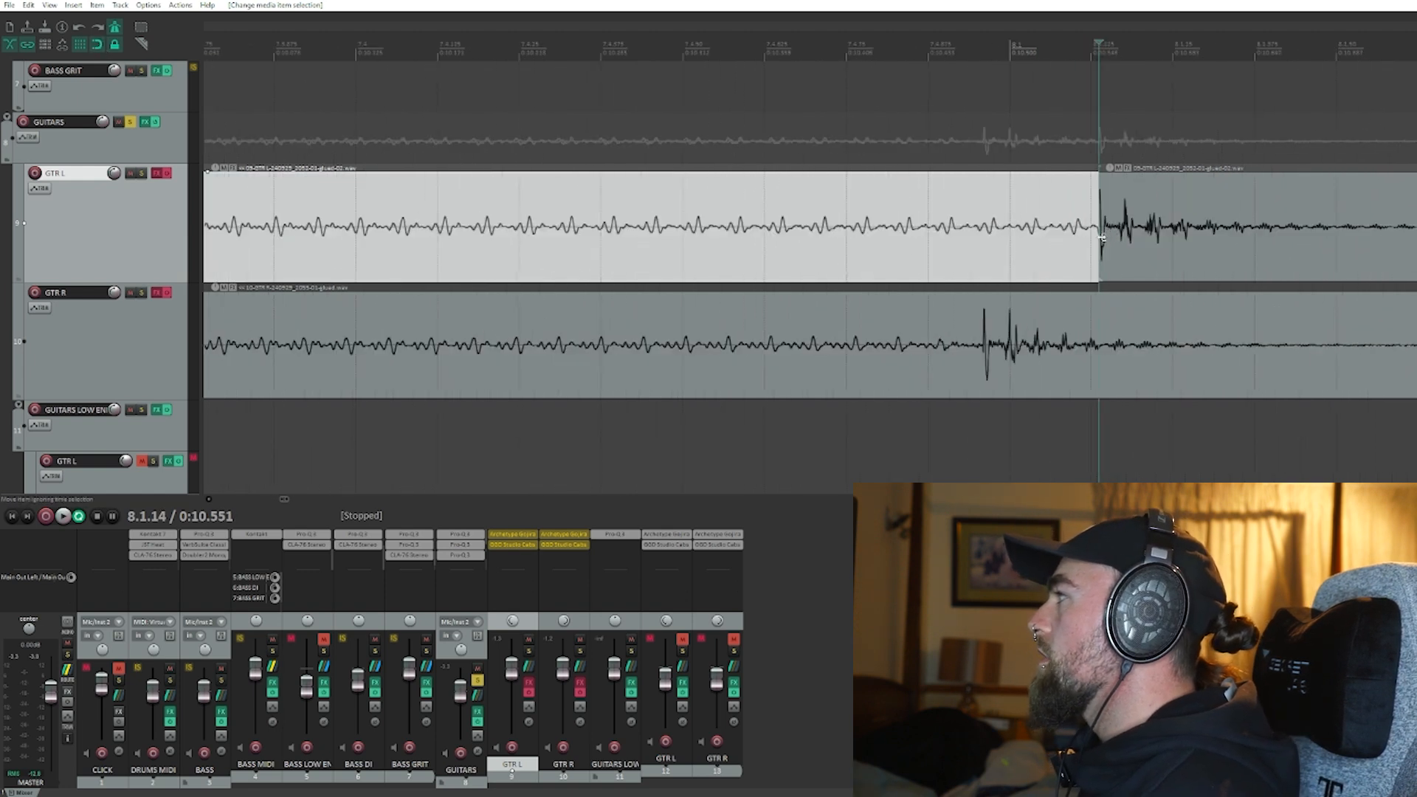
pyautogui.click(1006, 116)
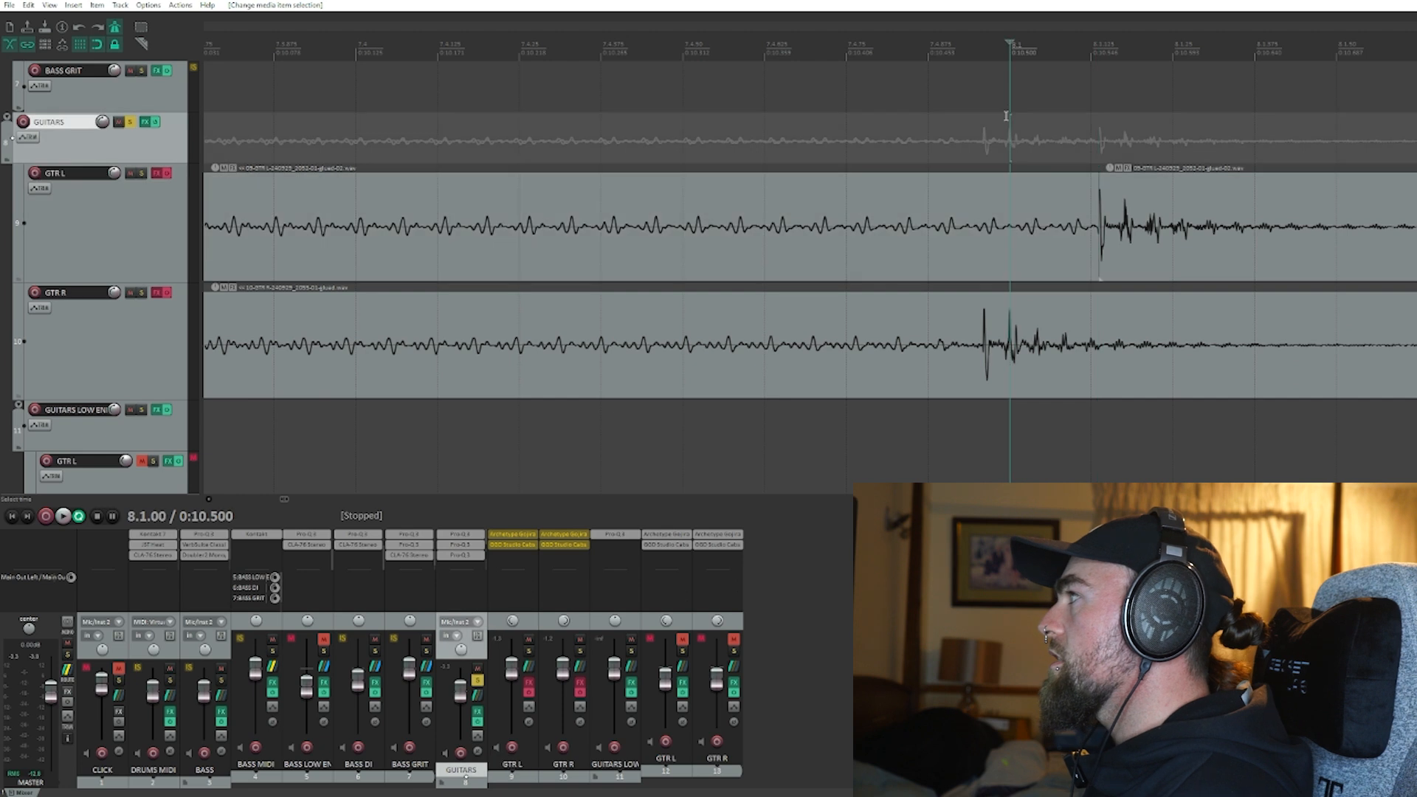
pyautogui.click(1107, 225)
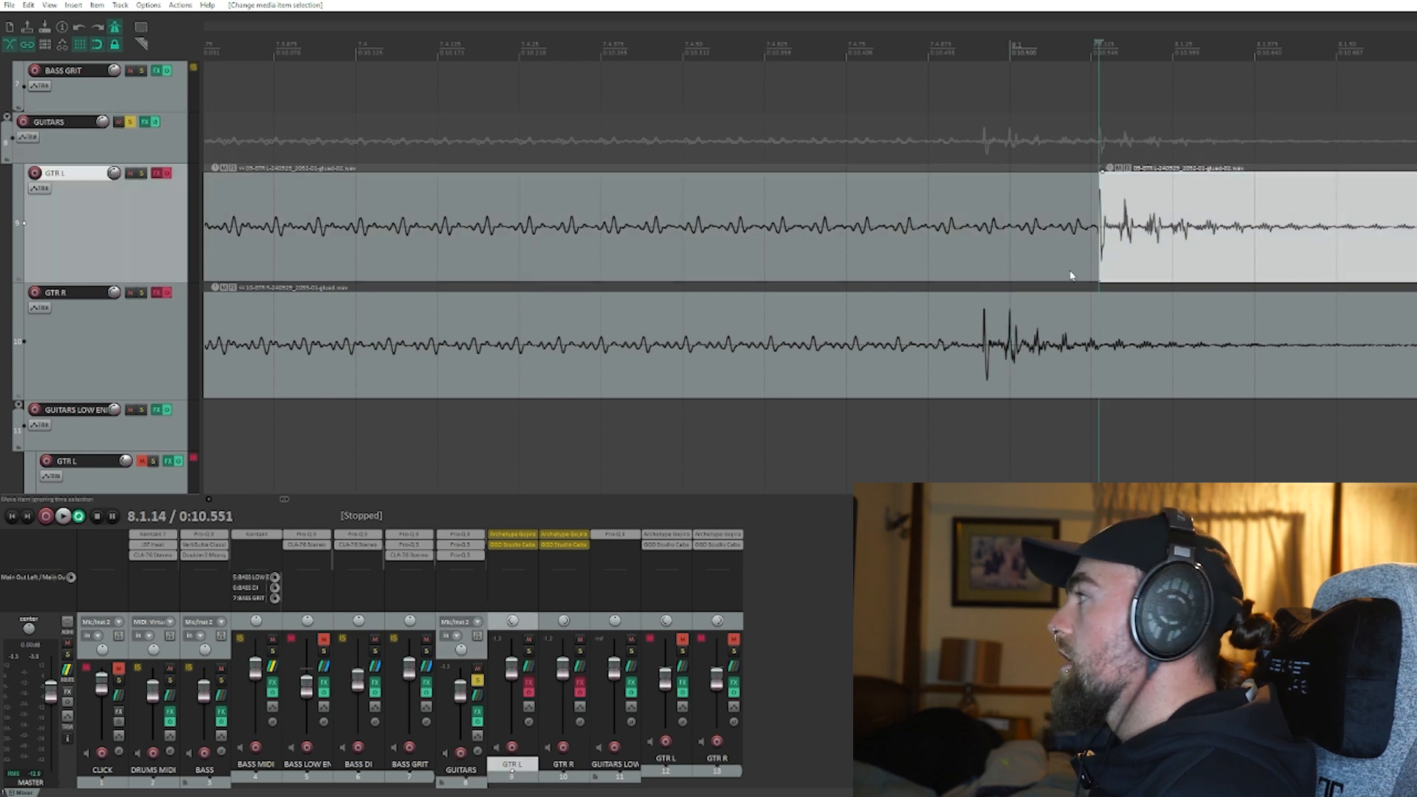
pyautogui.click(1091, 235)
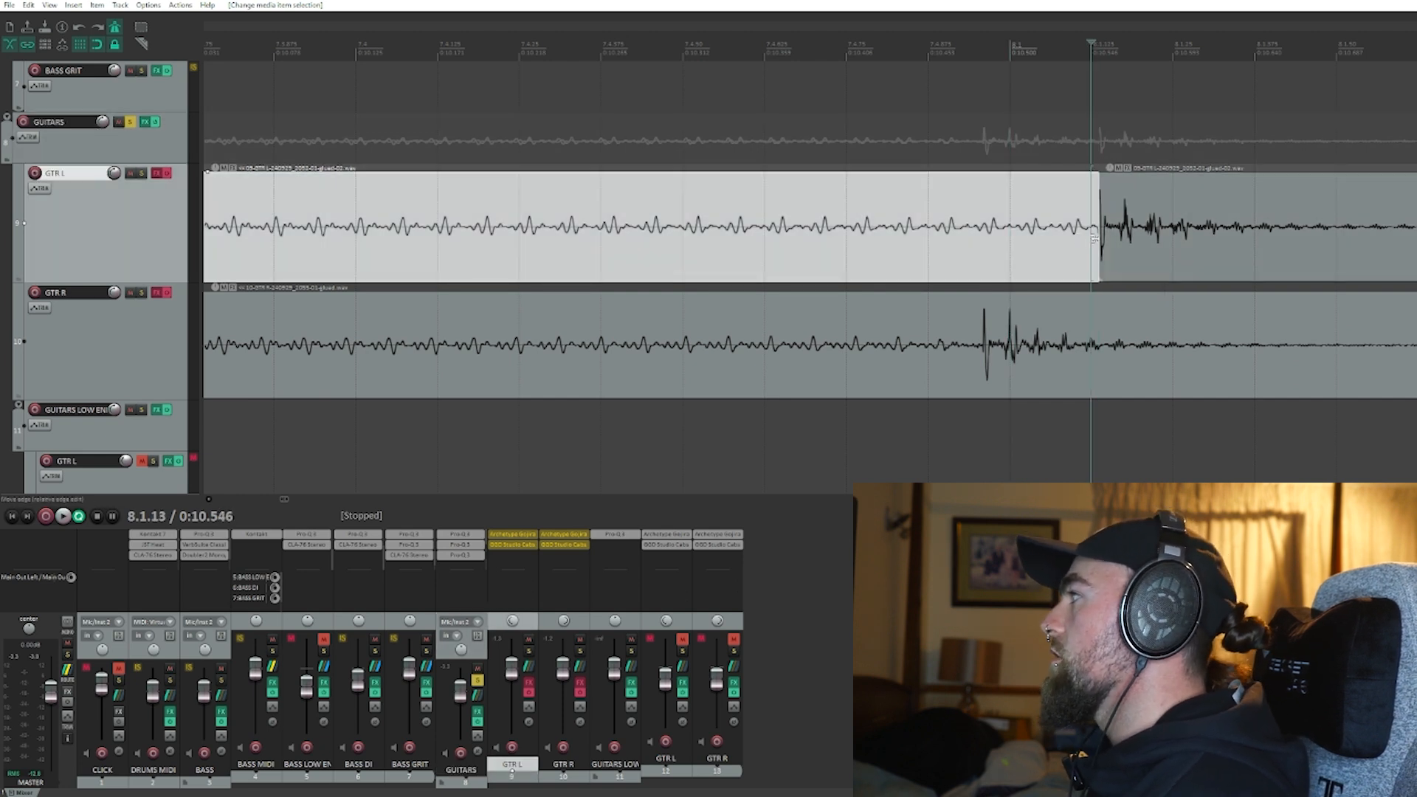
pyautogui.moveTo(1095, 234); pyautogui.dragTo(1010, 247)
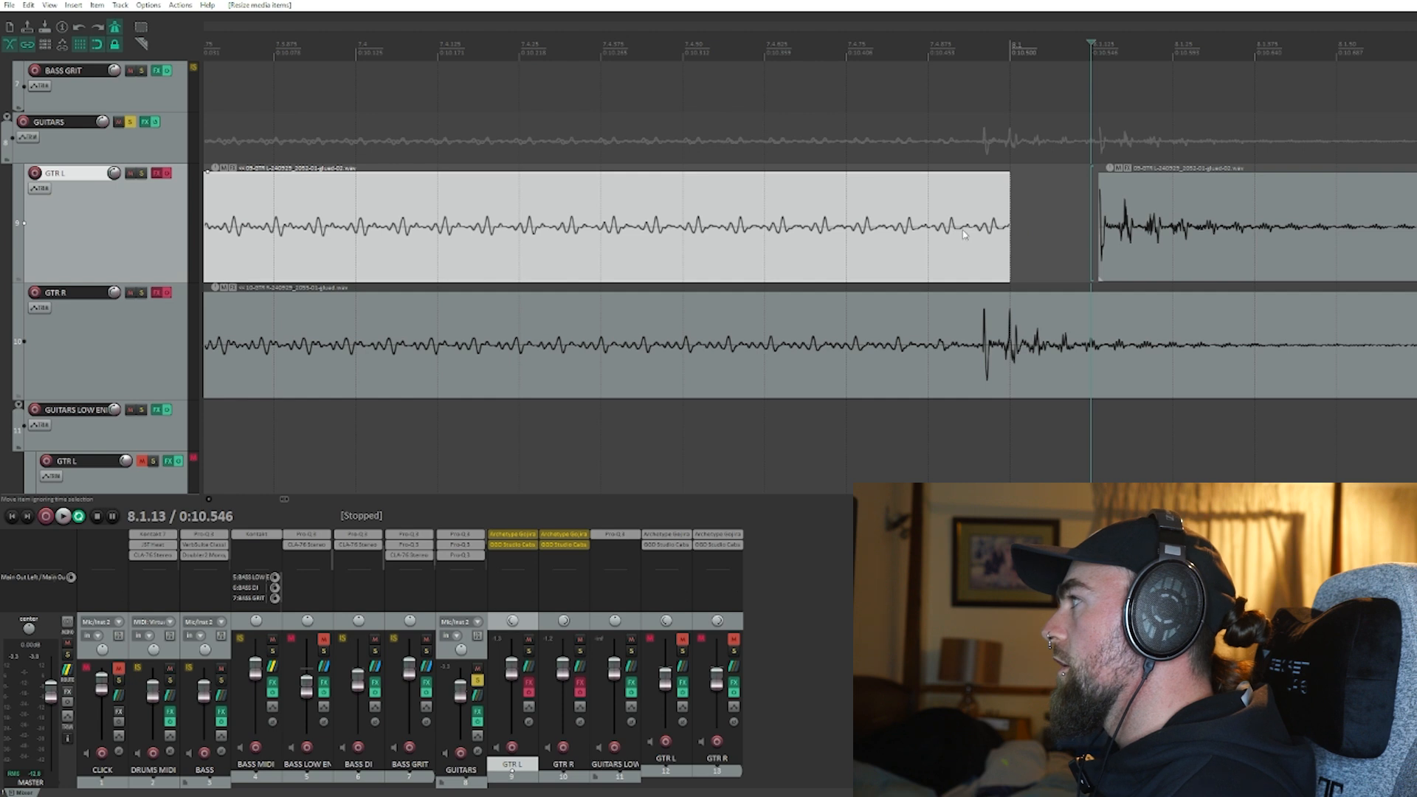
# Step: Move the second-hit GTR L segment to 8.1.00, then extend its start leftward to overlap the first segment in a short crossfade before the hit
pyautogui.moveTo(1125, 240); pyautogui.dragTo(1026, 252)
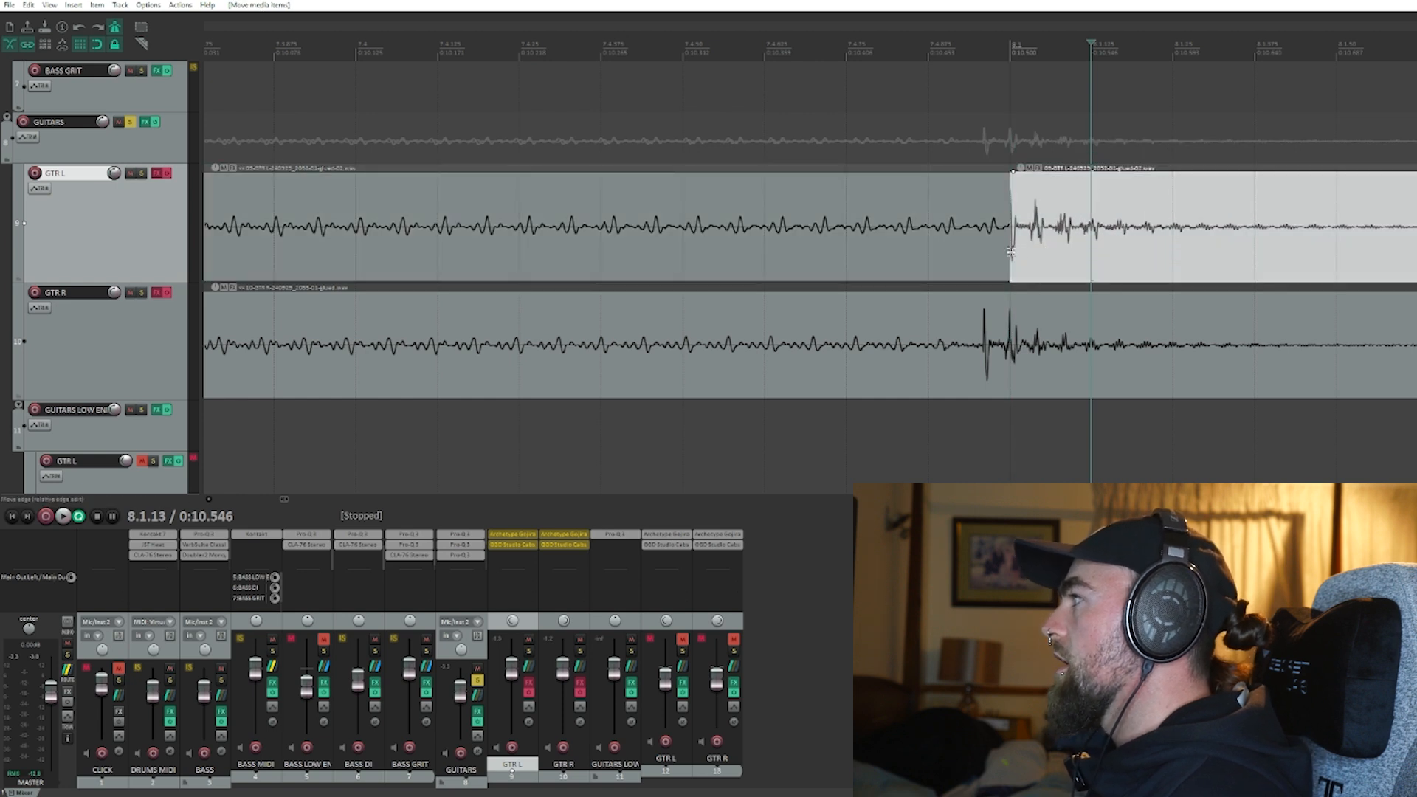
pyautogui.moveTo(1011, 254); pyautogui.dragTo(928, 254)
pyautogui.click(1011, 237)
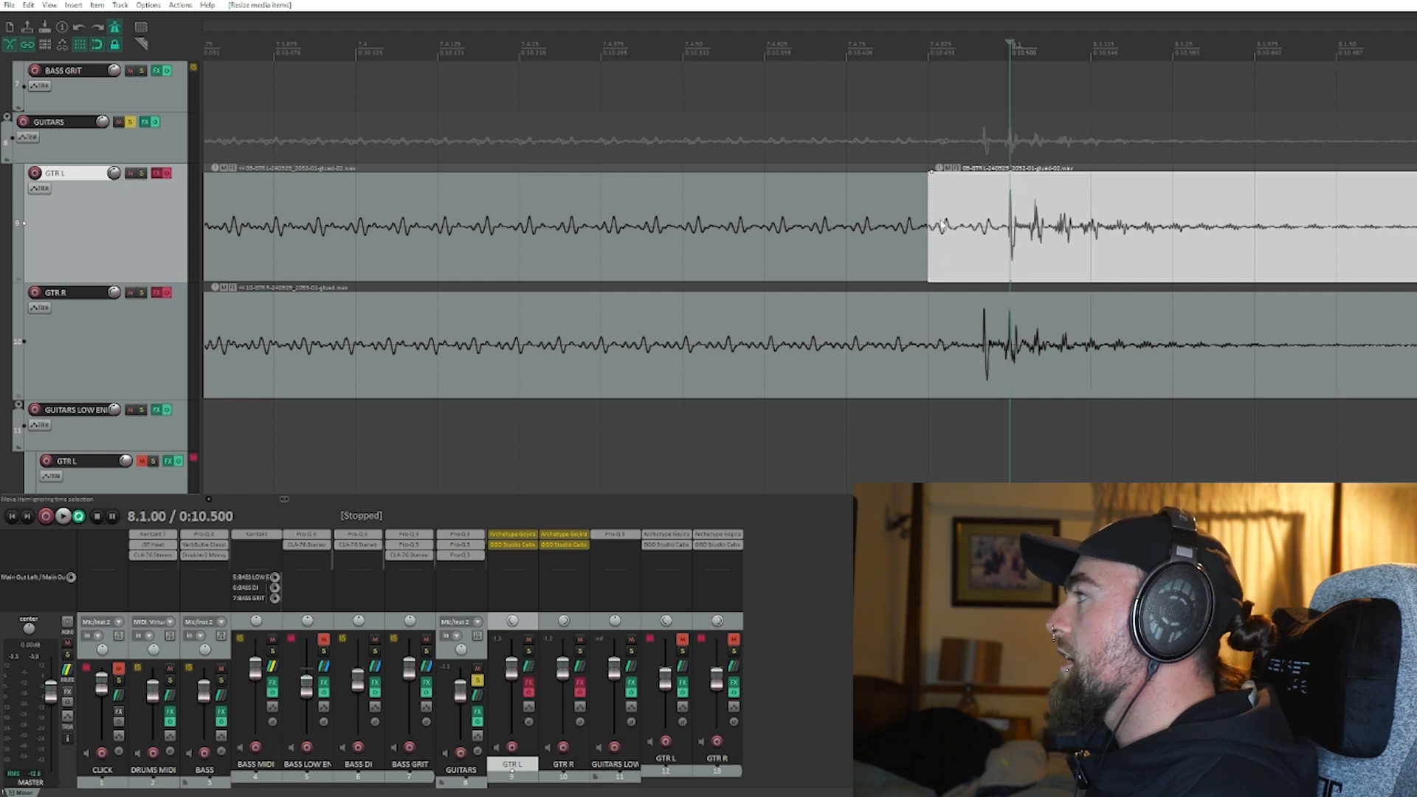
pyautogui.moveTo(927, 240); pyautogui.dragTo(875, 264)
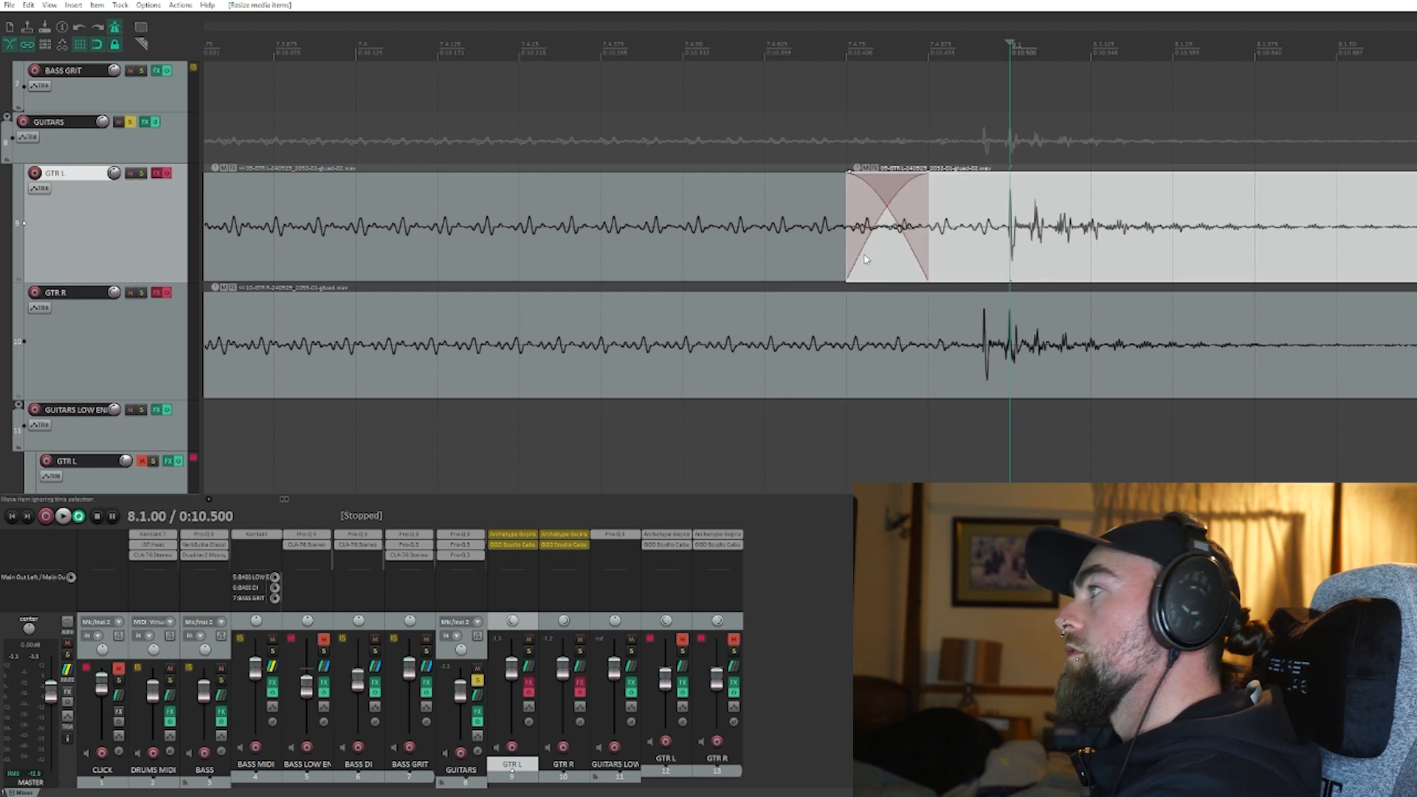
# Step: Move the third-hit GTR L segment earlier so that its transient starts on the grid line at 8.2.50
pyautogui.scroll(-3, 864, 259)
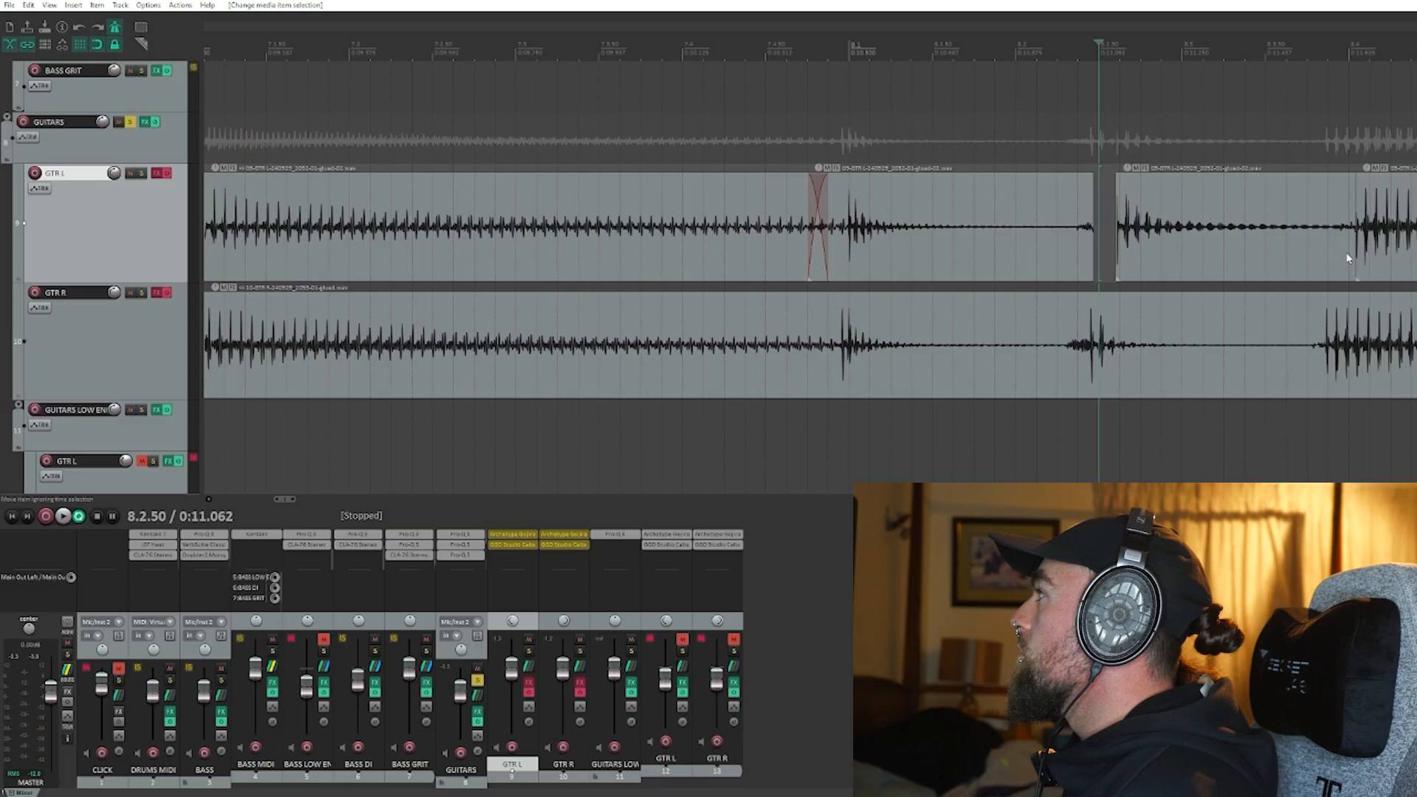
pyautogui.click(1135, 233)
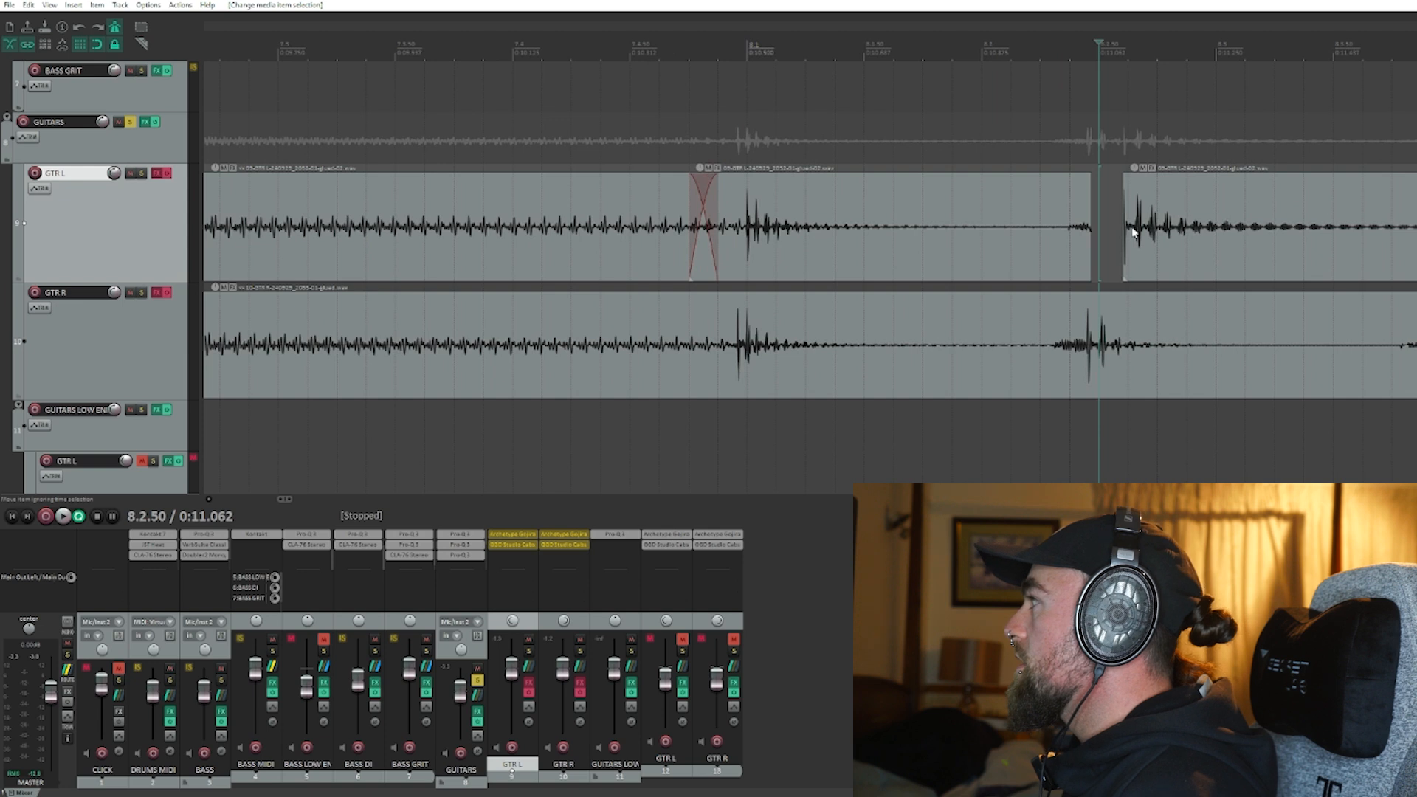
pyautogui.scroll(2, 1148, 247)
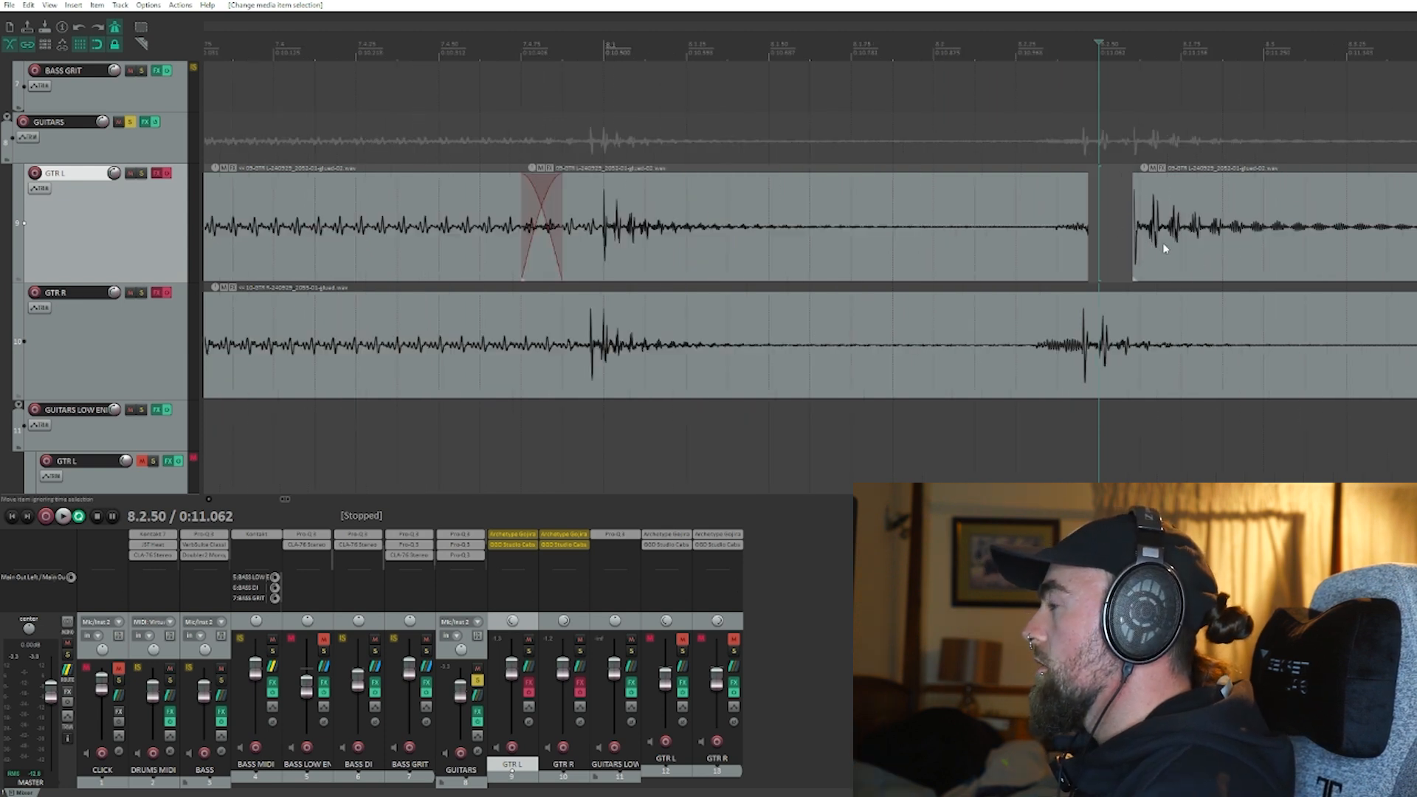
pyautogui.scroll(-2, 1169, 249)
pyautogui.scroll(2, 1170, 248)
pyautogui.moveTo(1169, 249); pyautogui.dragTo(1155, 257)
# Step: Check the DRUMS MIDI notes around 8.2.50 against the guitar edit, briefly soloing the drum track
pyautogui.scroll(5, 809, 347)
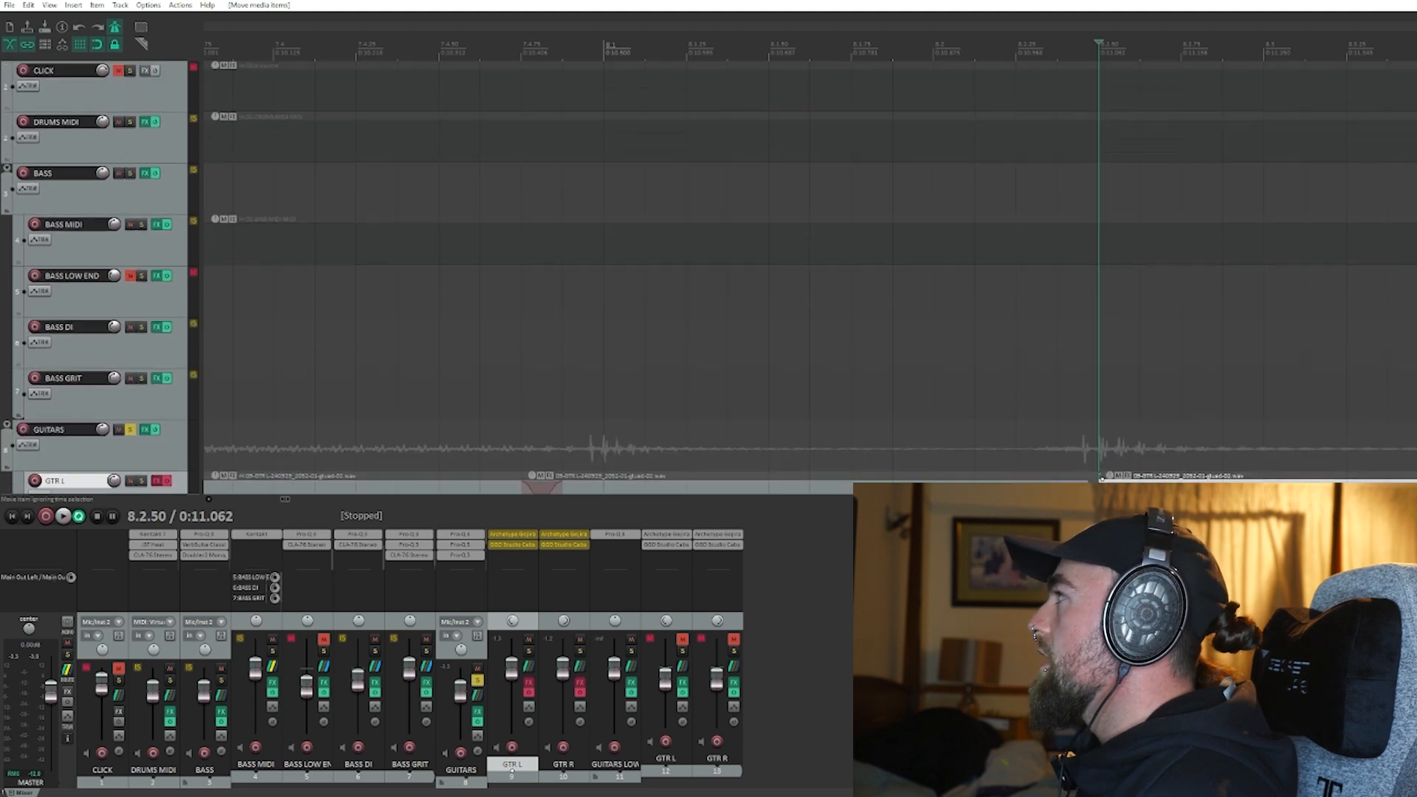
pyautogui.click(1117, 155)
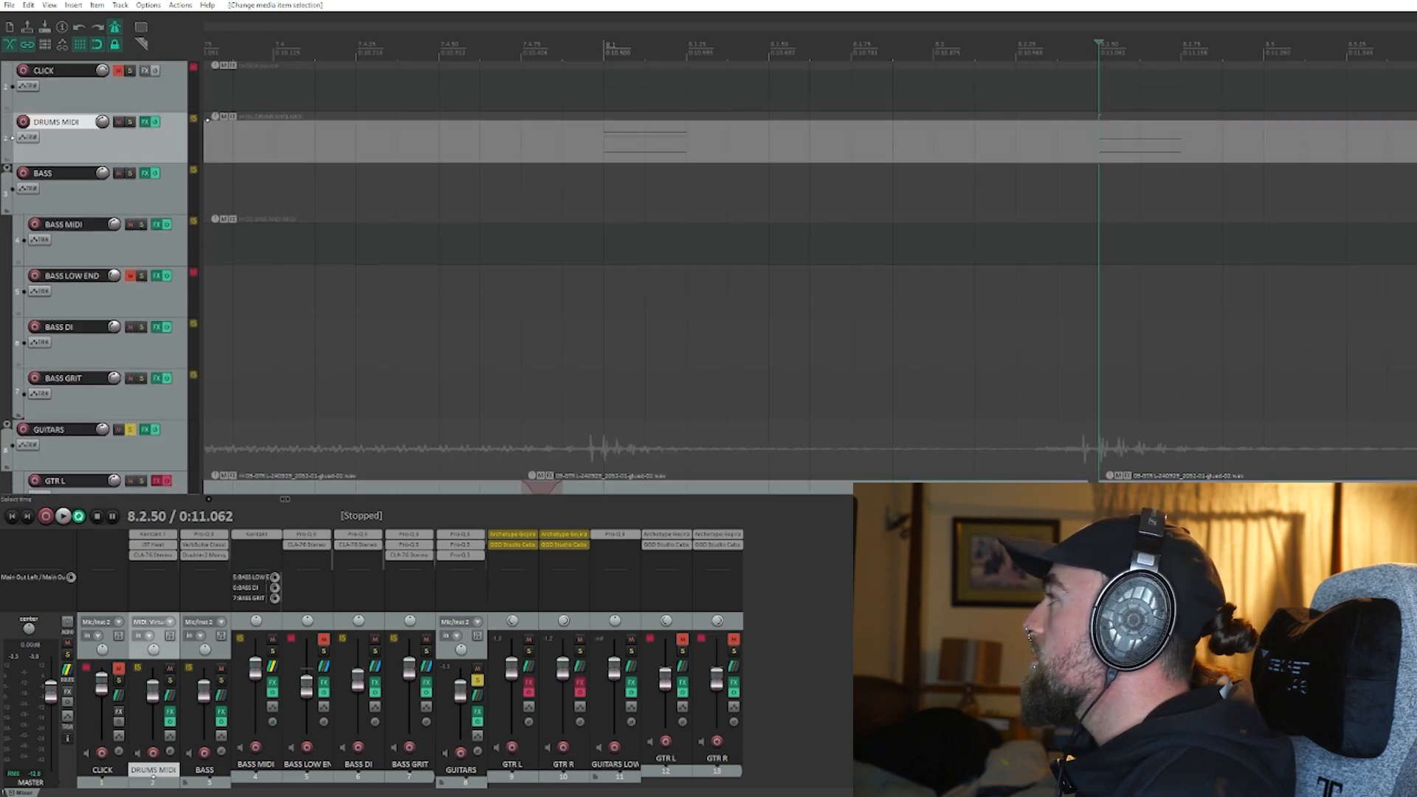
pyautogui.scroll(-4, 1159, 138)
pyautogui.scroll(3, 1159, 138)
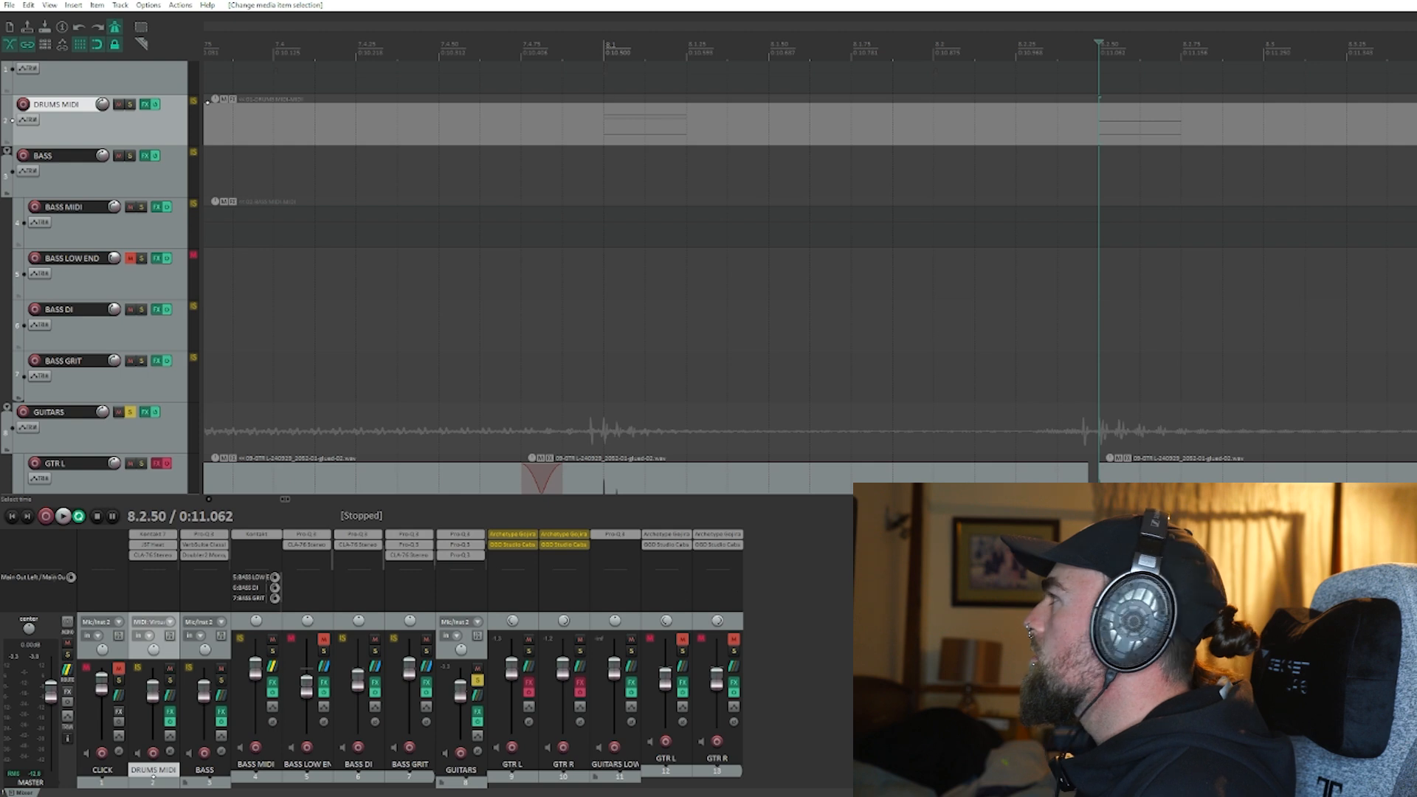
pyautogui.click(129, 105)
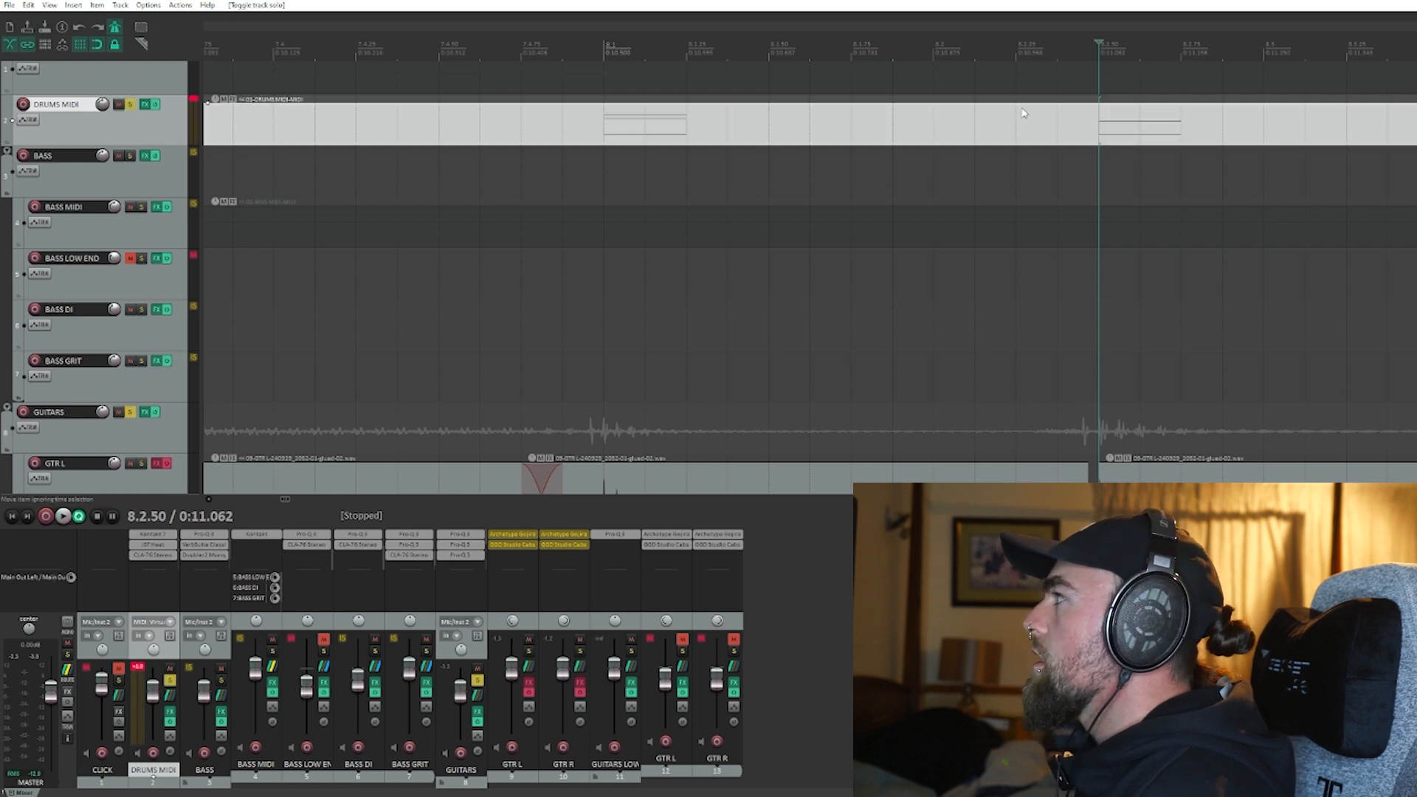
pyautogui.click(130, 105)
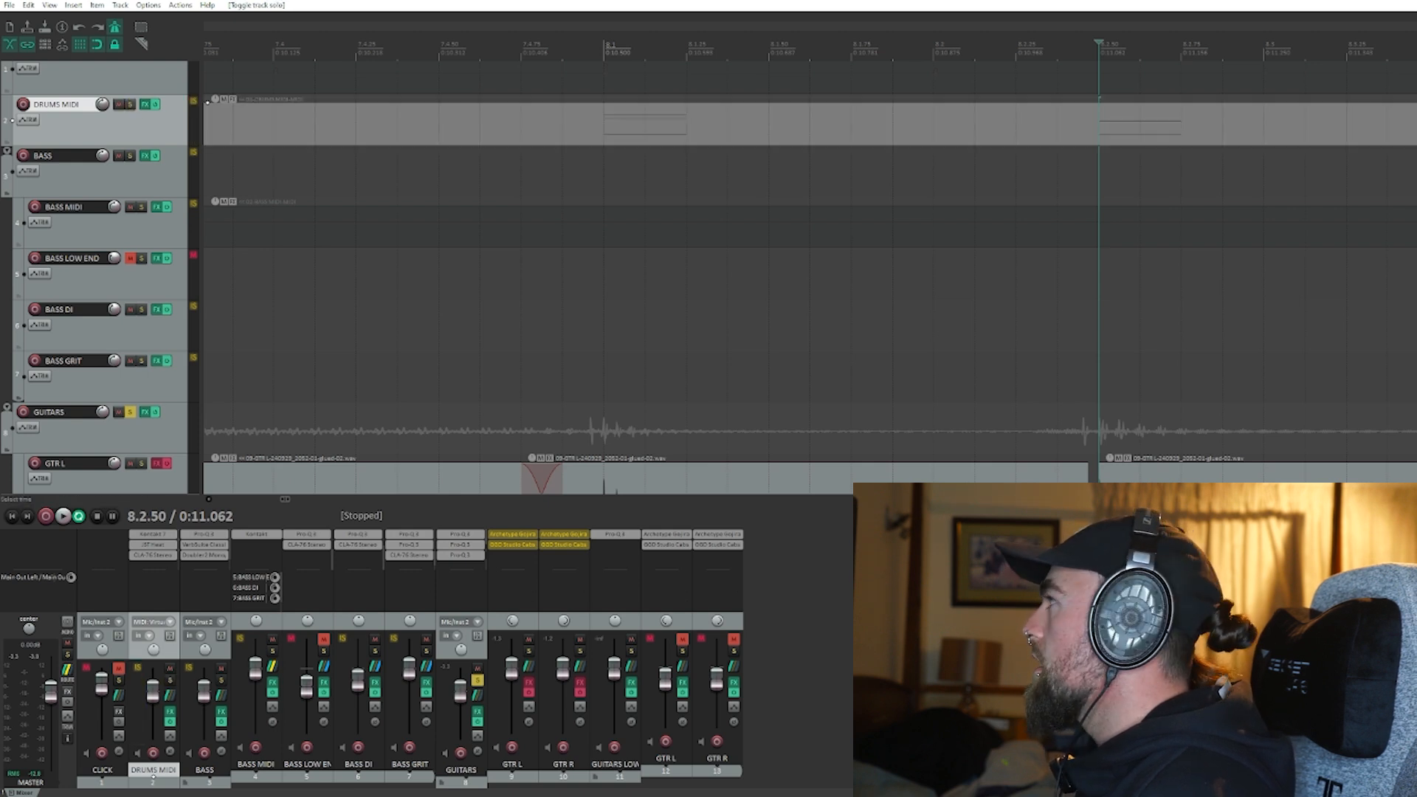
# Step: Close the gap before the third-hit GTR L segment and overlap it with the previous segment in a crossfade ahead of the transient
pyautogui.scroll(-8, 1137, 225)
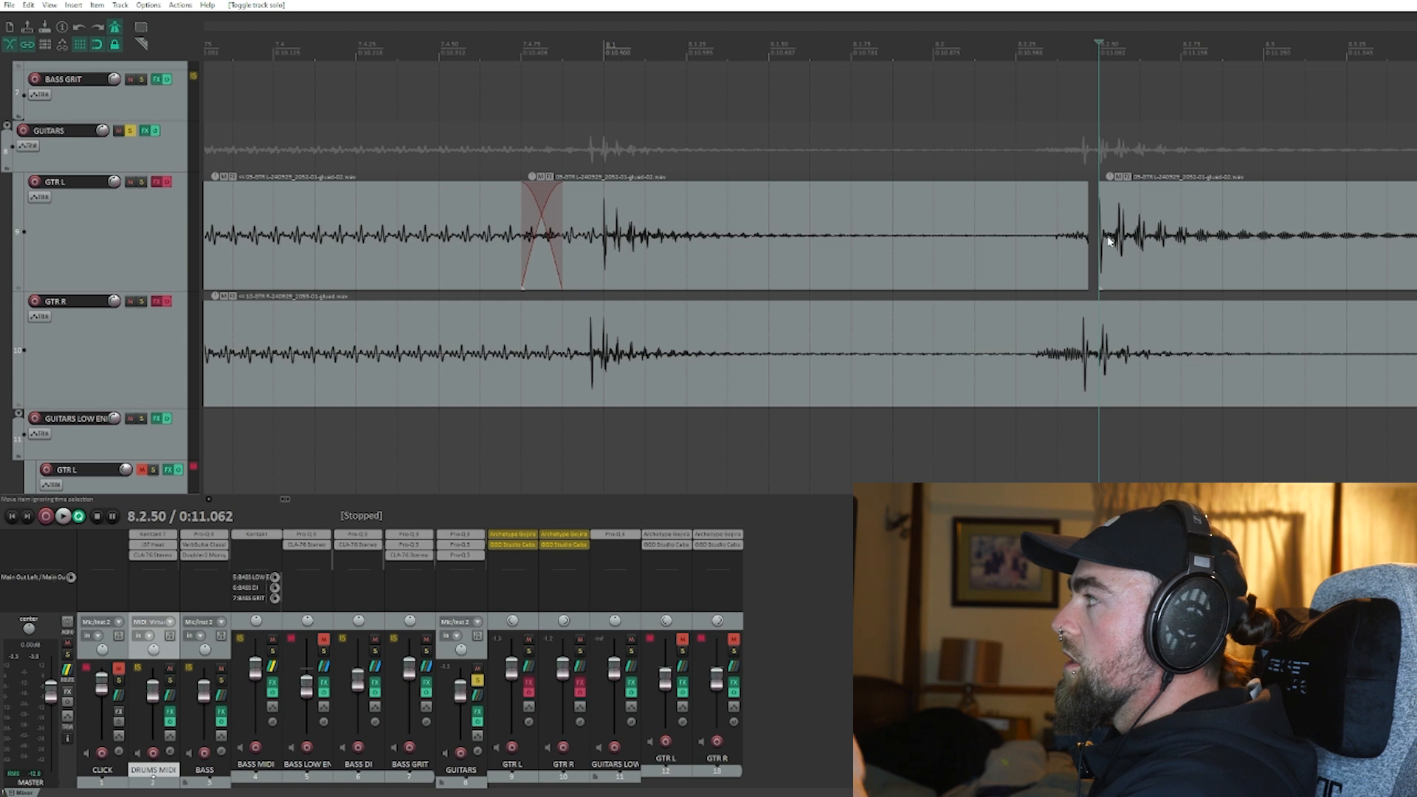
pyautogui.moveTo(1090, 242); pyautogui.dragTo(1022, 251)
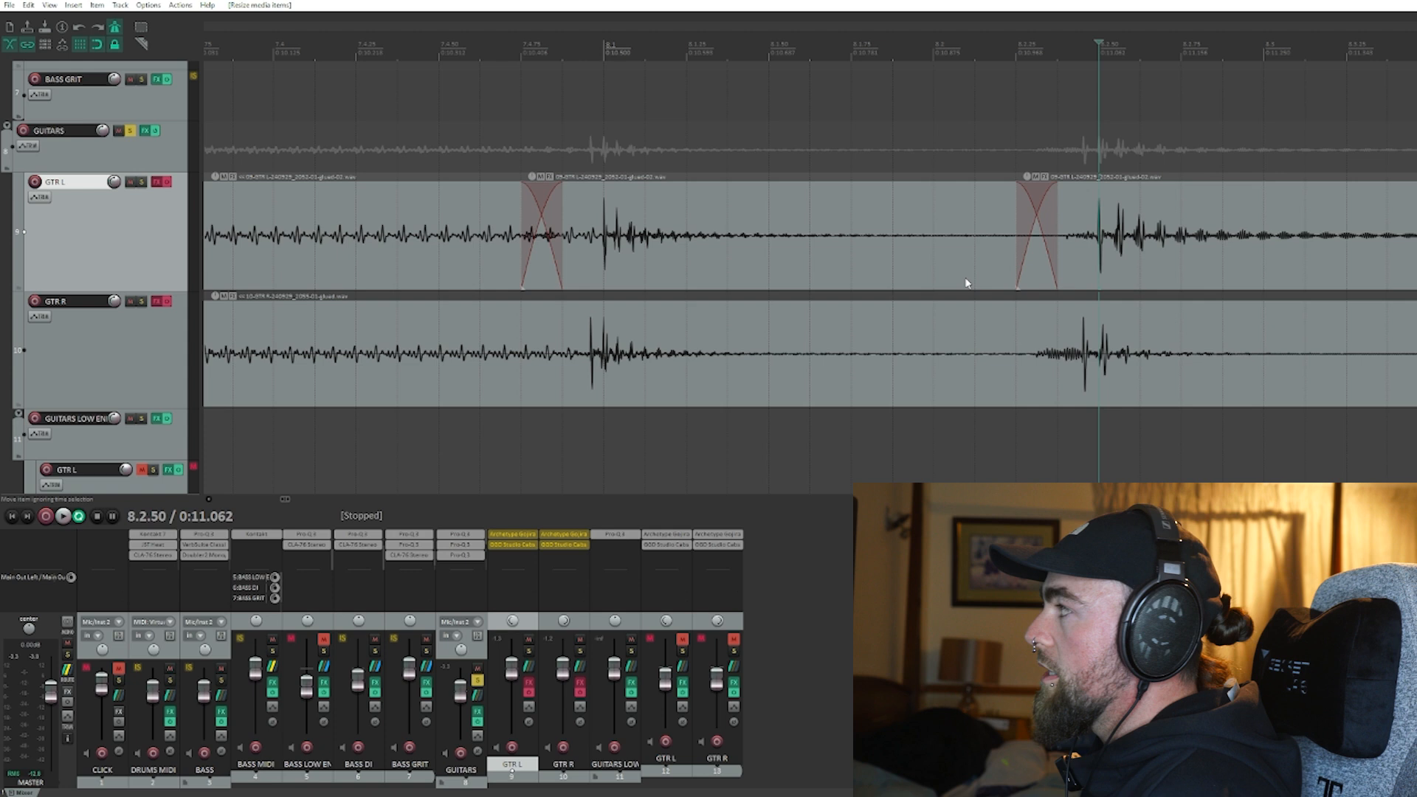
# Step: Select the full-length audio items on GTR L and GTR R together
pyautogui.scroll(-3, 1347, 203)
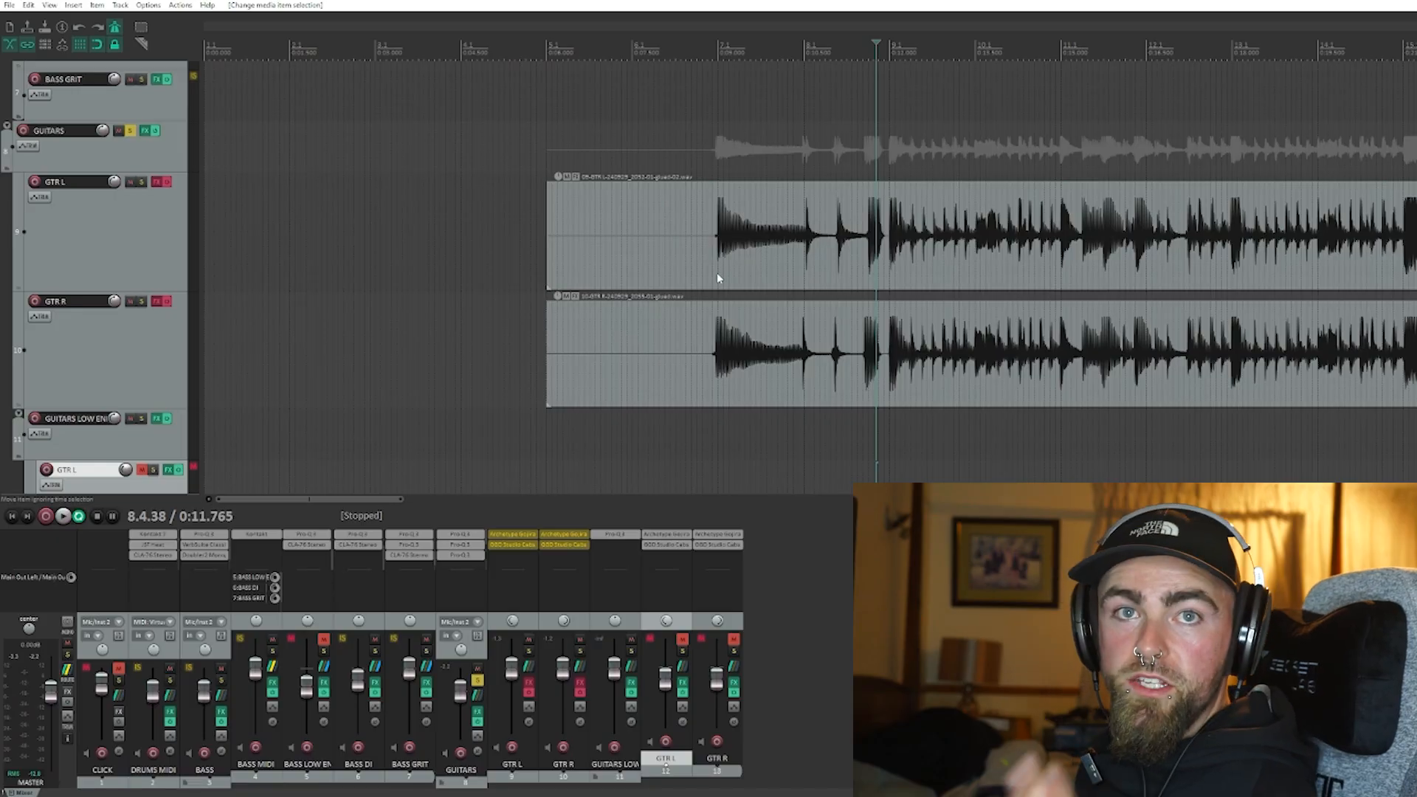
pyautogui.click(784, 256)
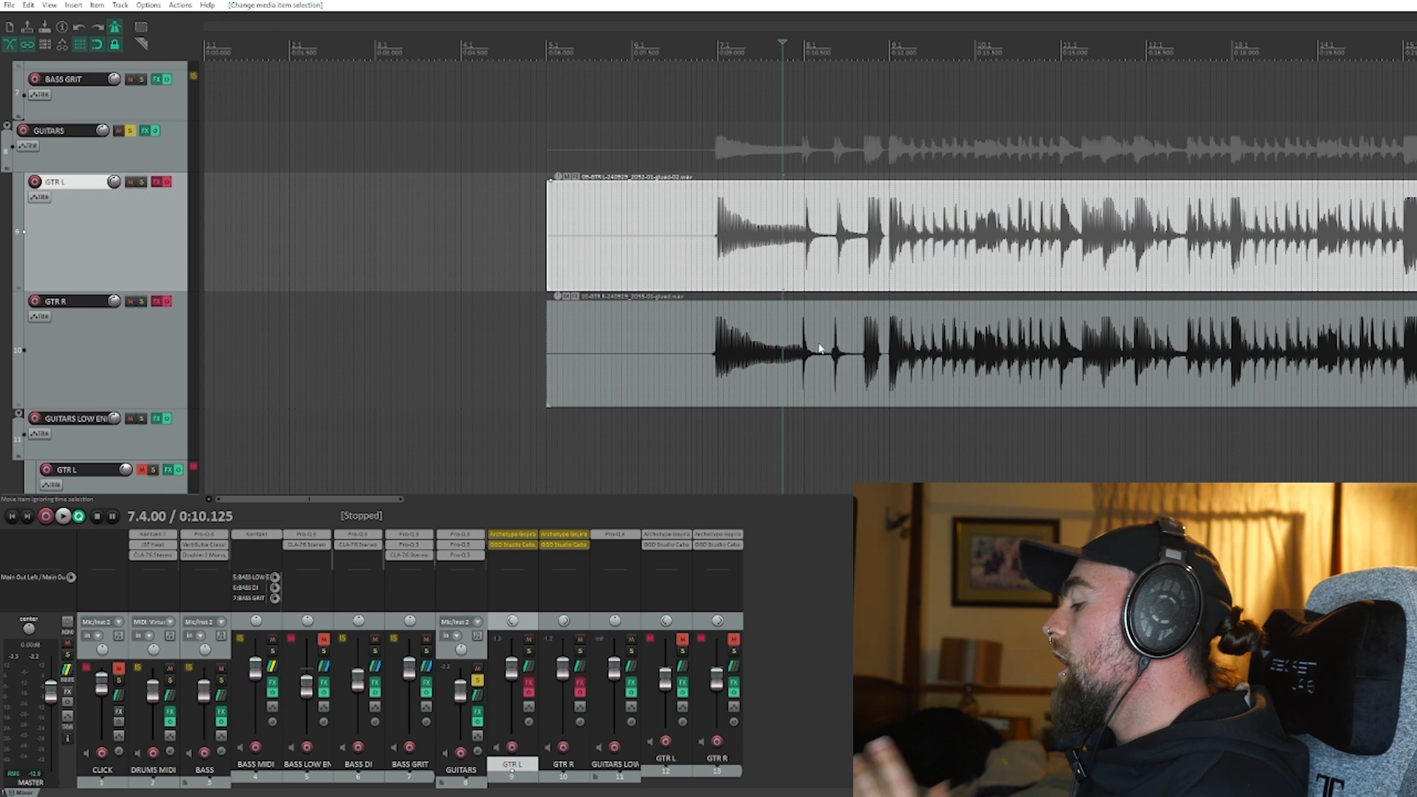
pyautogui.keyDown('ctrl'); pyautogui.click(844, 380); pyautogui.keyUp('ctrl')
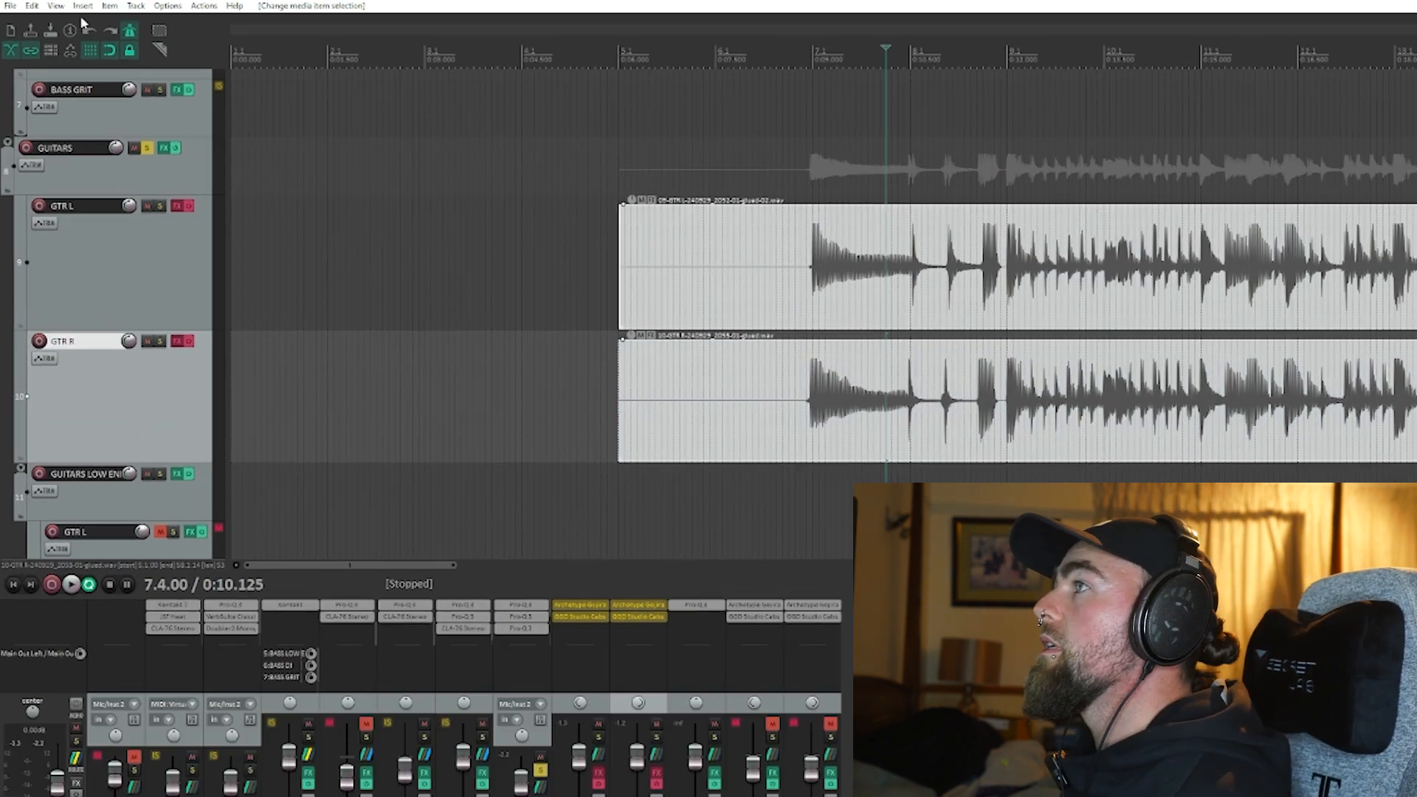
# Step: Dynamic split the selected guitar items at transients and gate closes, with reduce splits at 543 and a minimum slice length of 176 ms
pyautogui.click(28, 5)
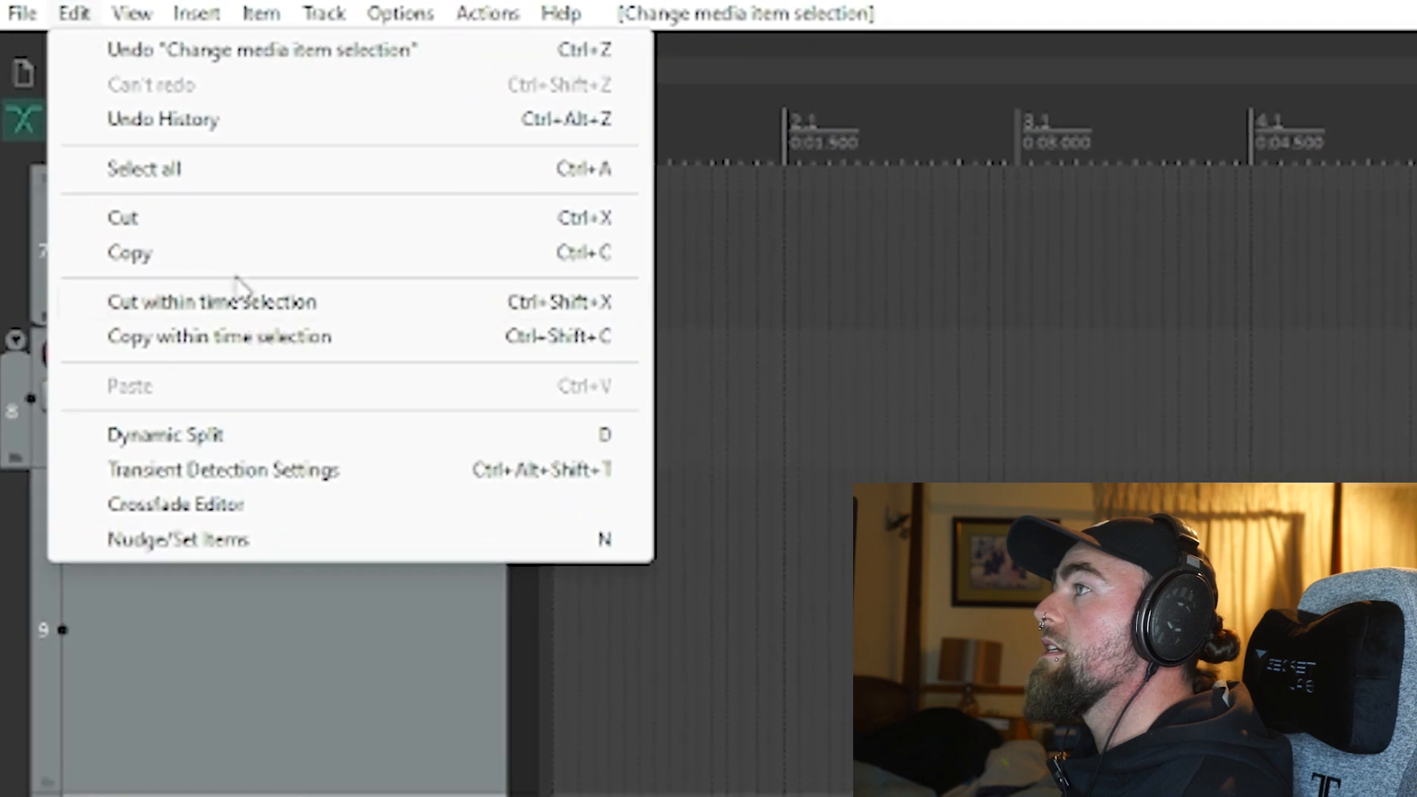
pyautogui.click(273, 437)
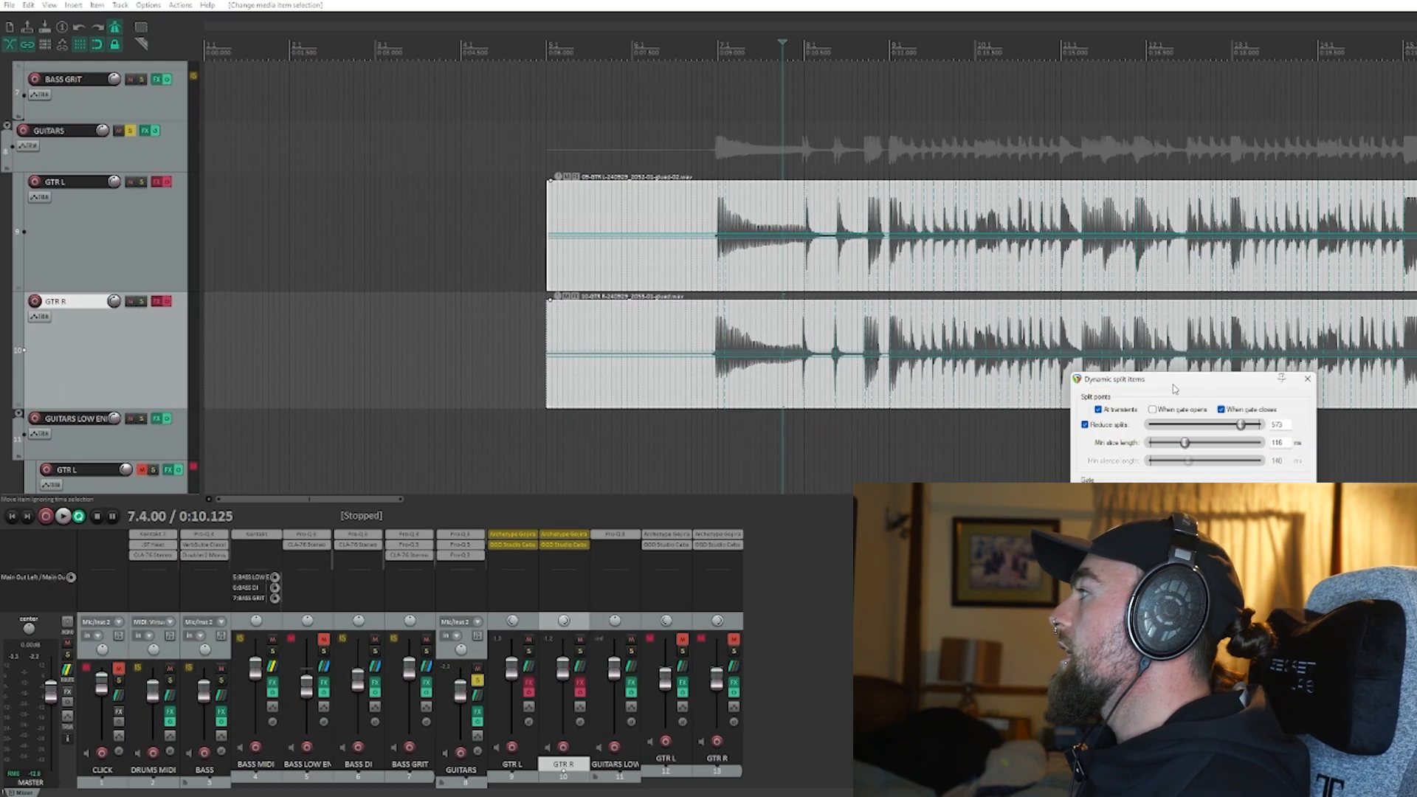
pyautogui.moveTo(1175, 389); pyautogui.dragTo(919, 254)
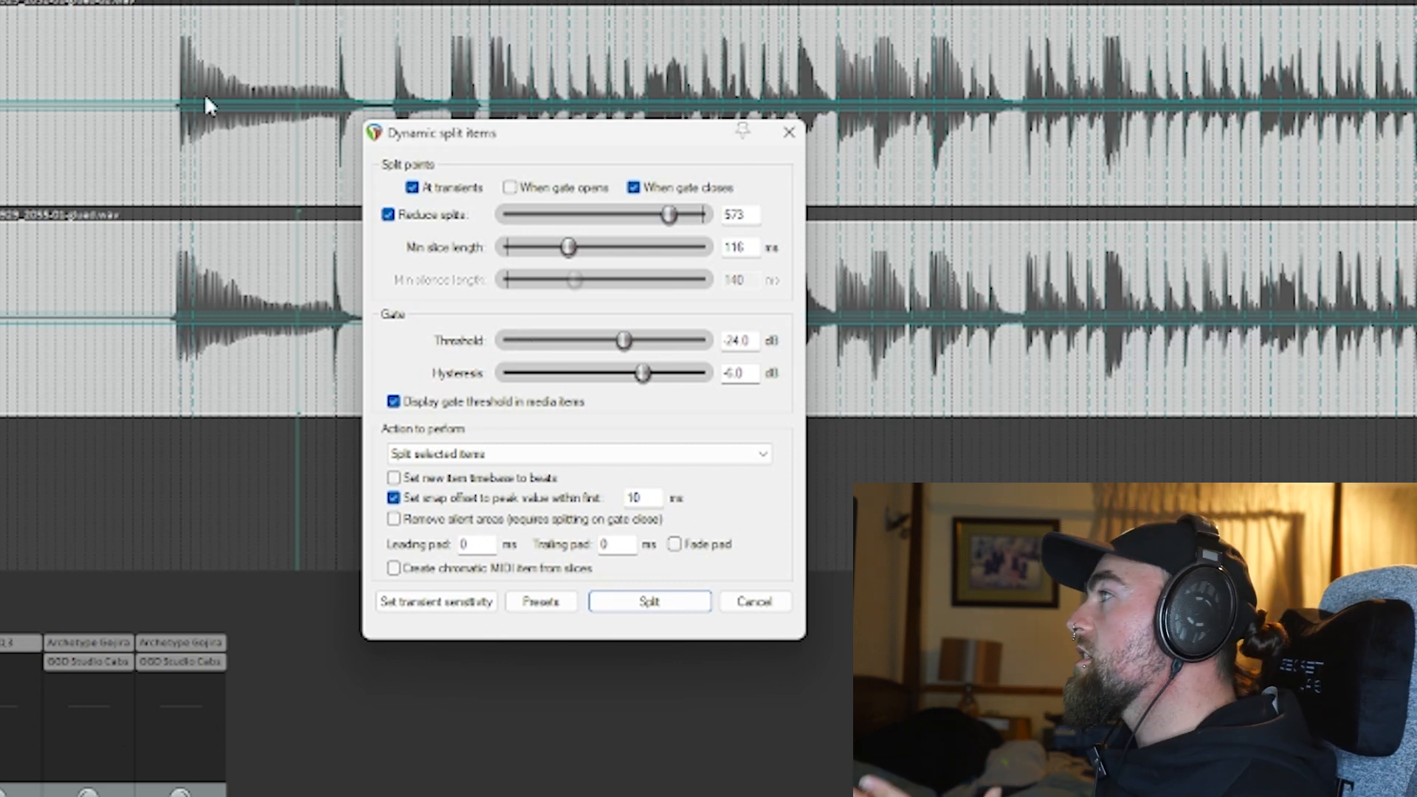
pyautogui.scroll(-4, 316, 76)
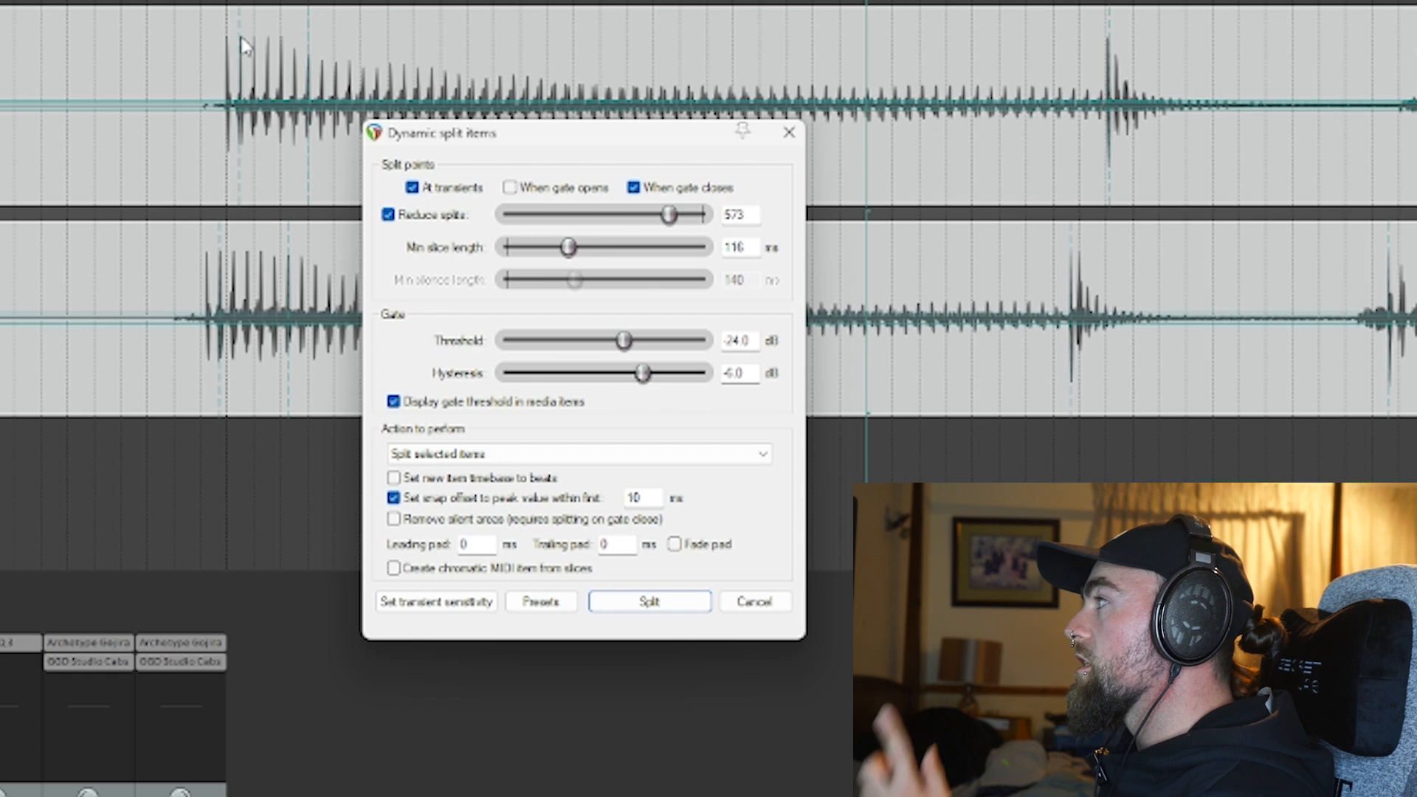
pyautogui.scroll(5, 740, 109)
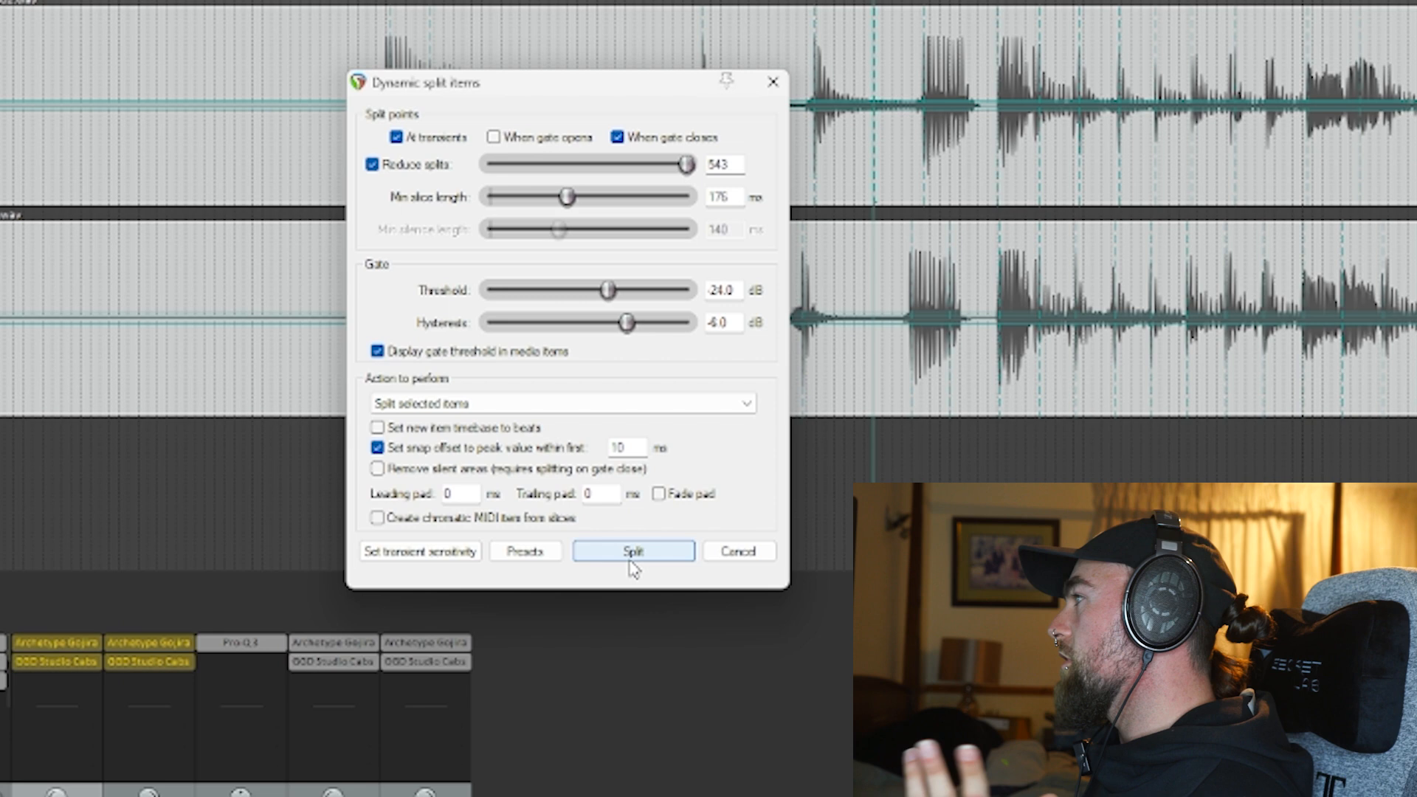
pyautogui.click(633, 554)
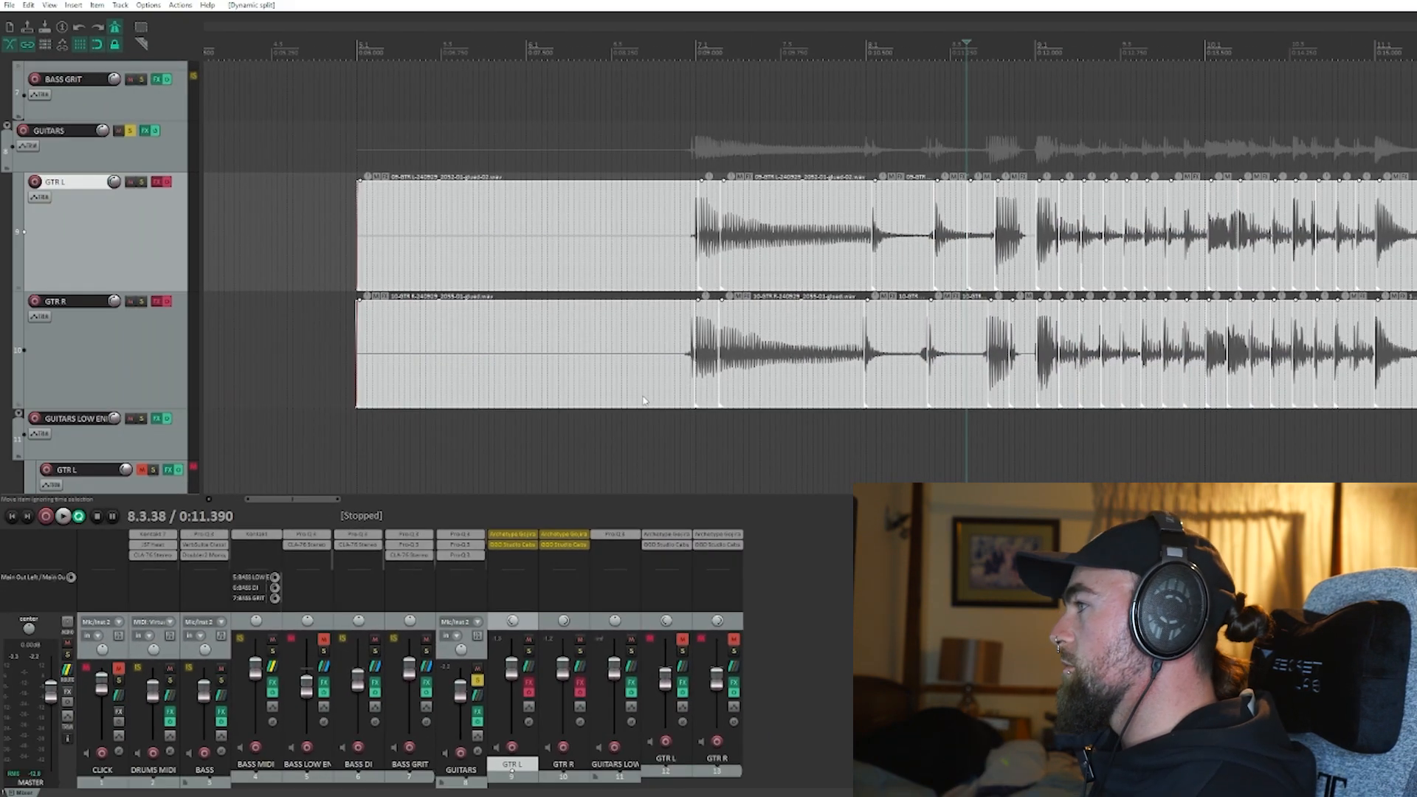
# Step: Quantize the split guitar item positions to 1/16 notes, extending item starts to overlap earlier items by 10 ms
pyautogui.scroll(-3, 391, 349)
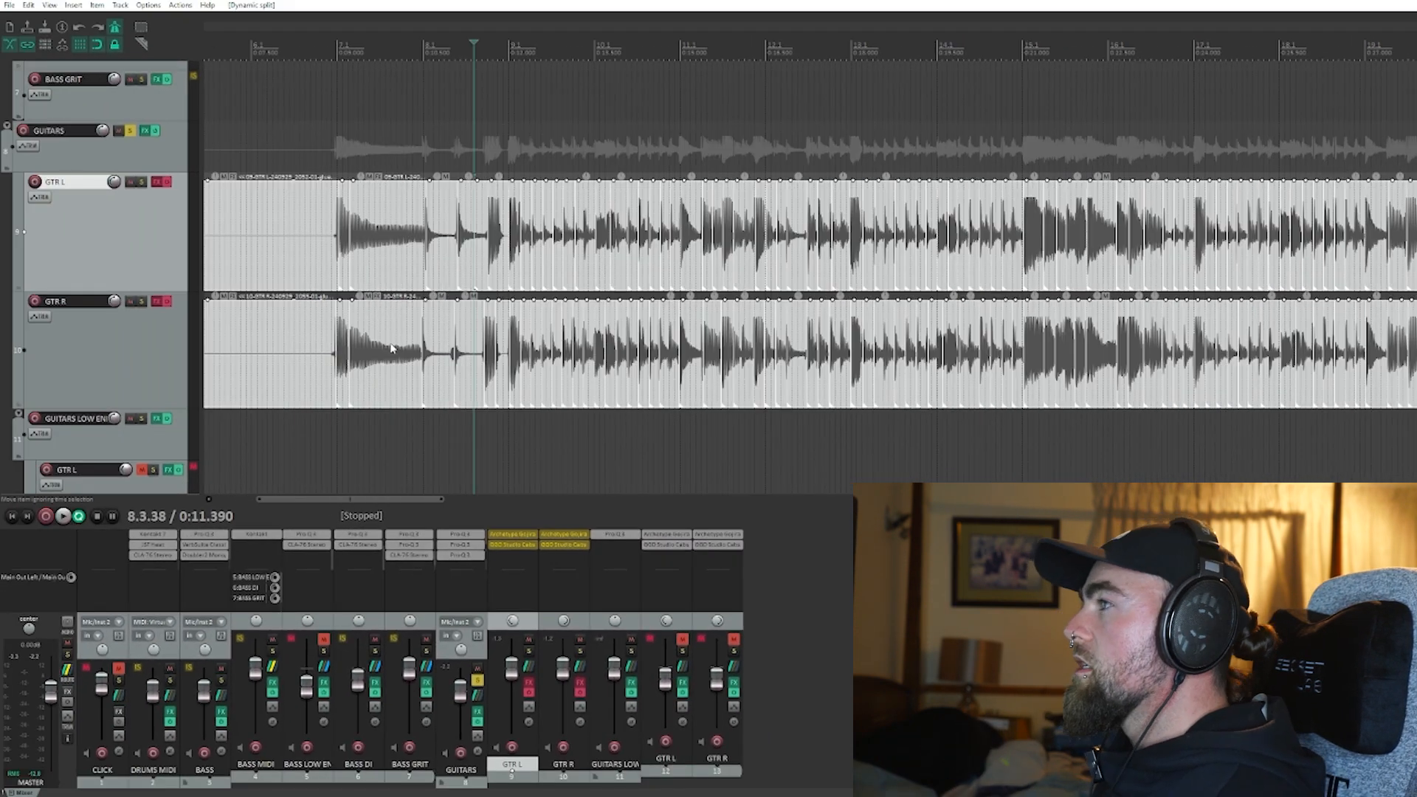
pyautogui.rightClick(373, 266)
pyautogui.moveTo(611, 369)
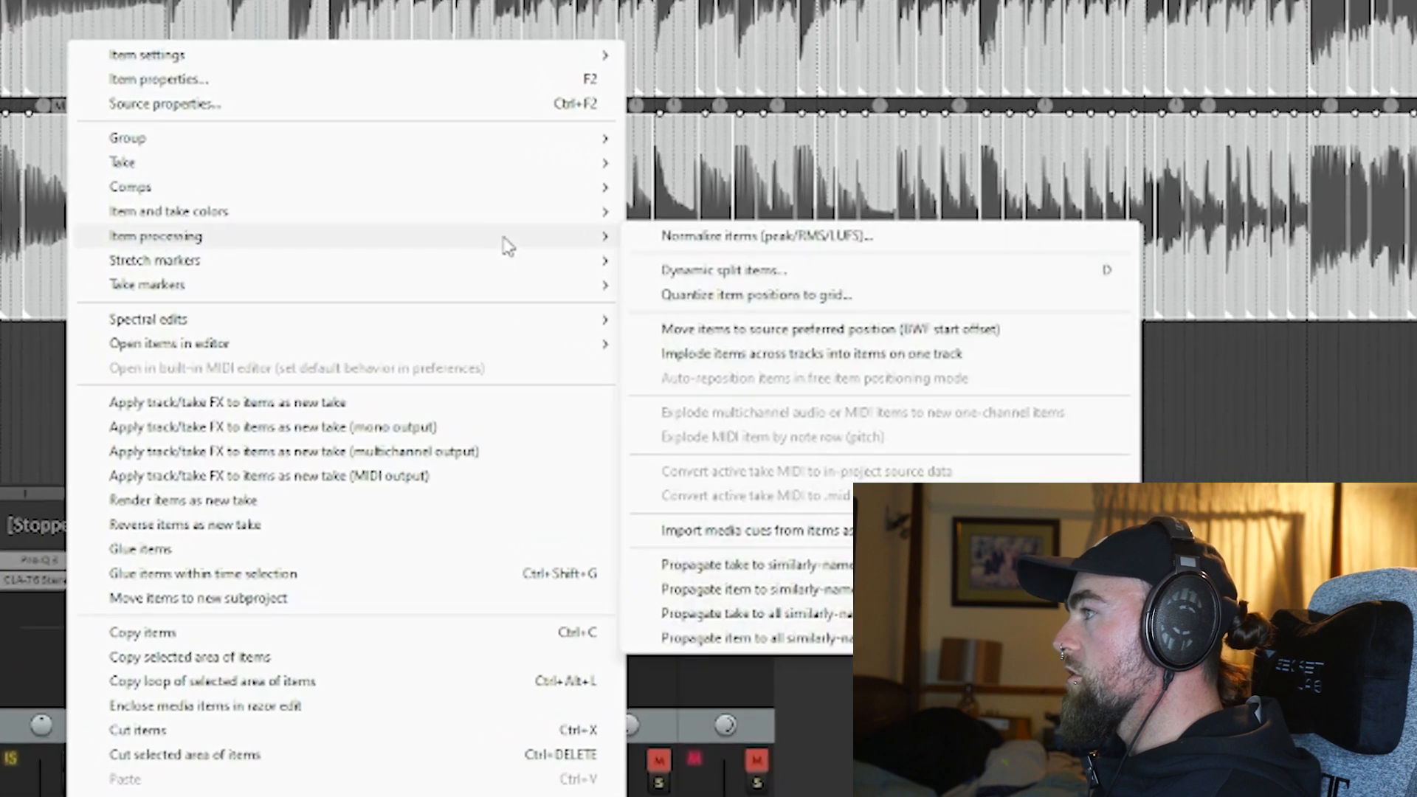
pyautogui.click(768, 289)
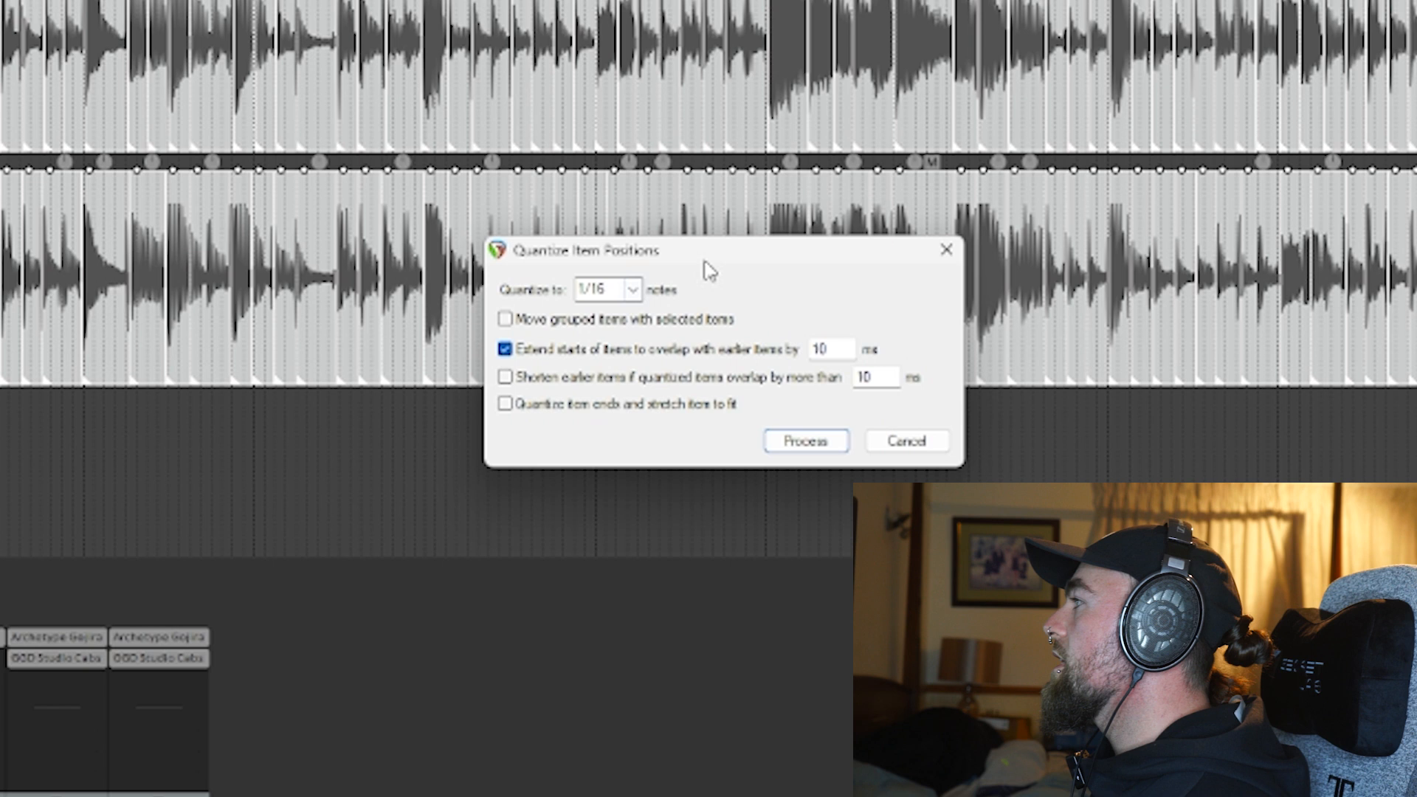
pyautogui.moveTo(704, 261); pyautogui.dragTo(201, 177)
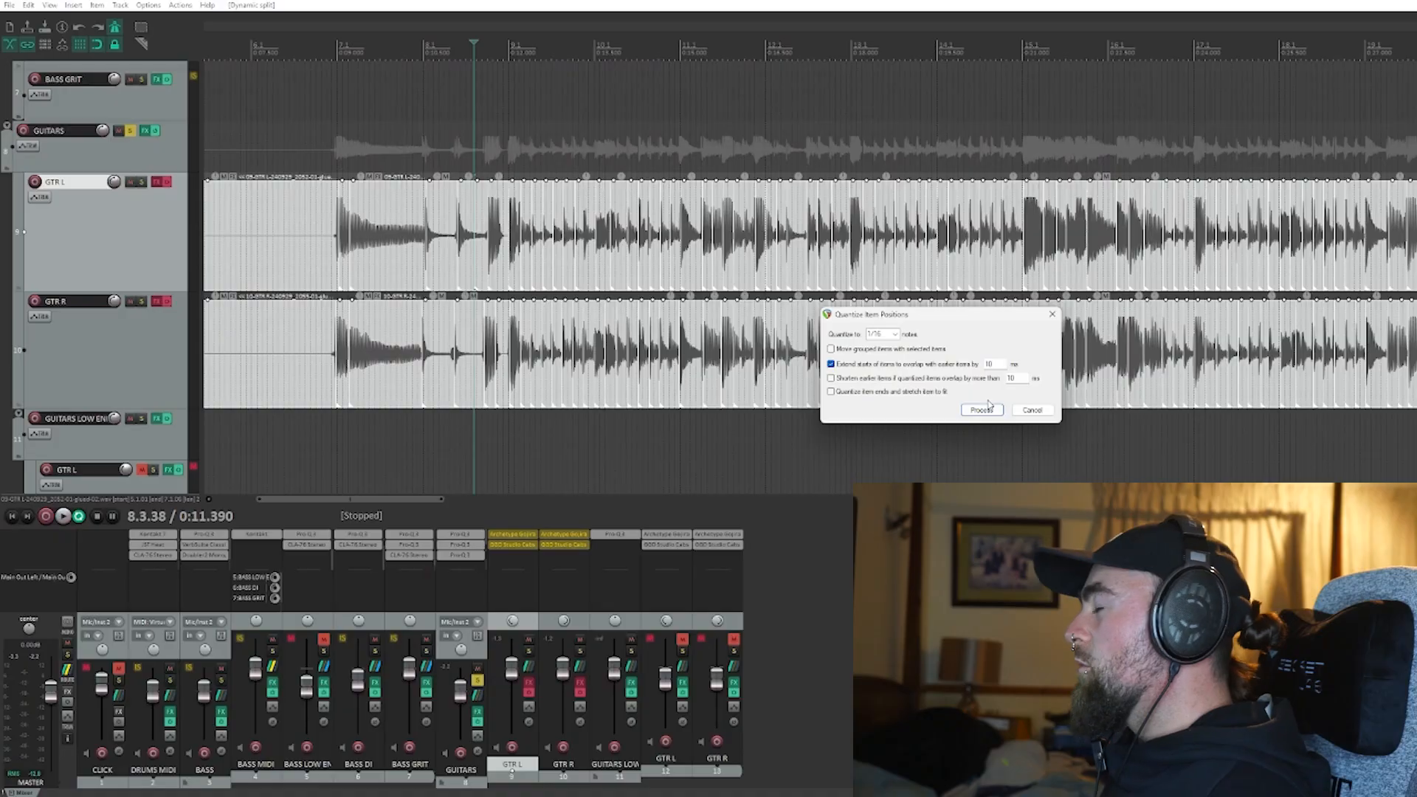
pyautogui.click(983, 411)
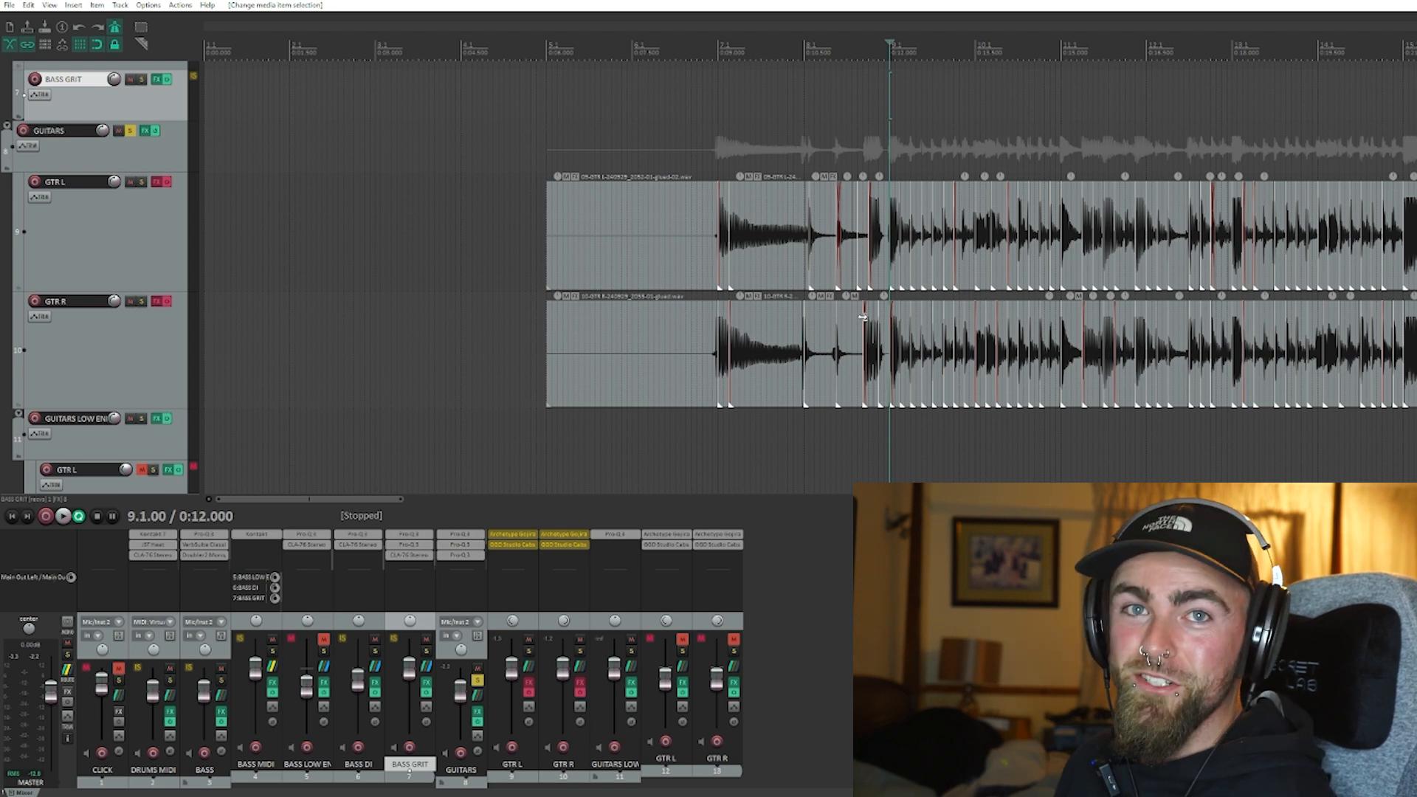
# Step: Extend the ends of the GTR L and GTR R segments around 13.2.63 together to close the gap and crossfade into the following segments
pyautogui.scroll(10, 862, 318)
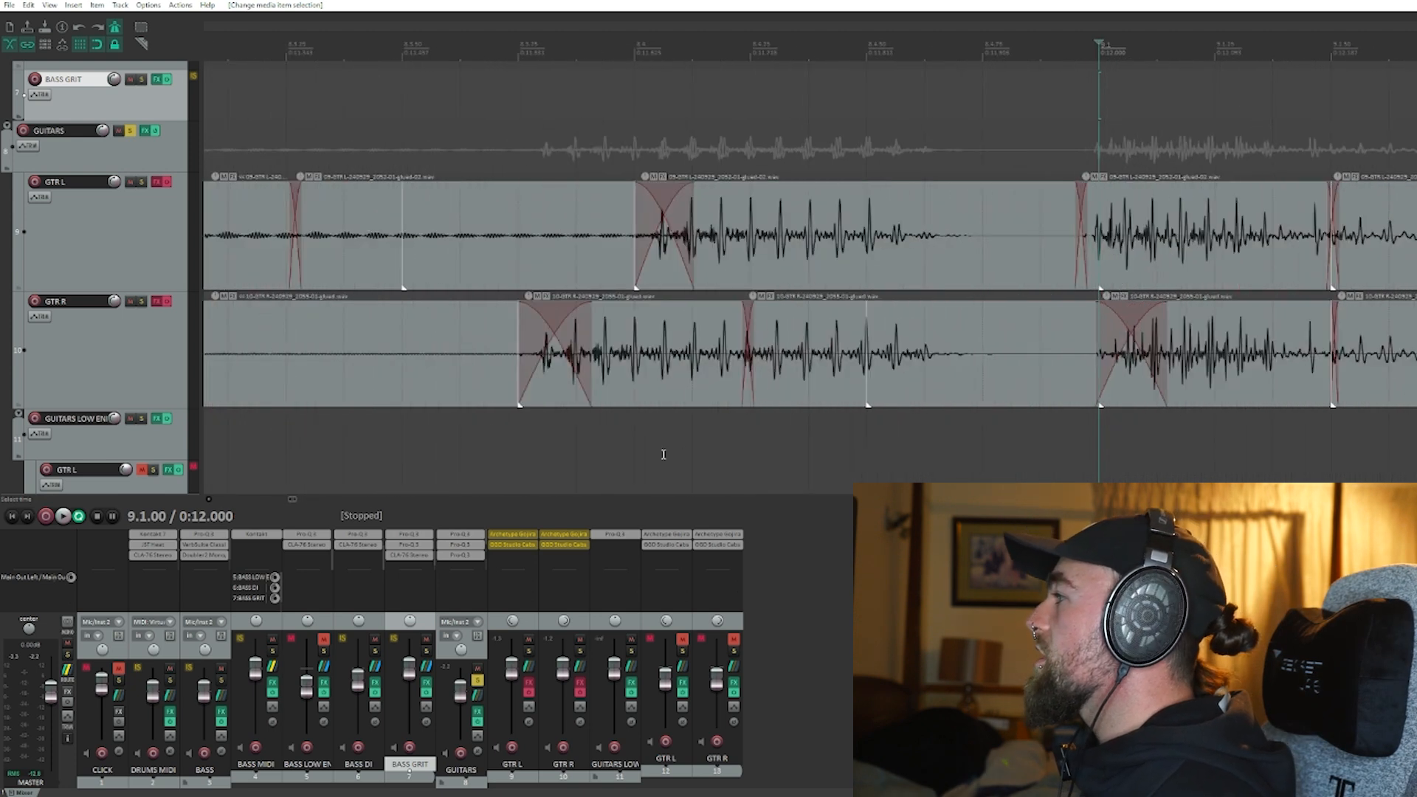
pyautogui.hscroll(8, 292, 504)
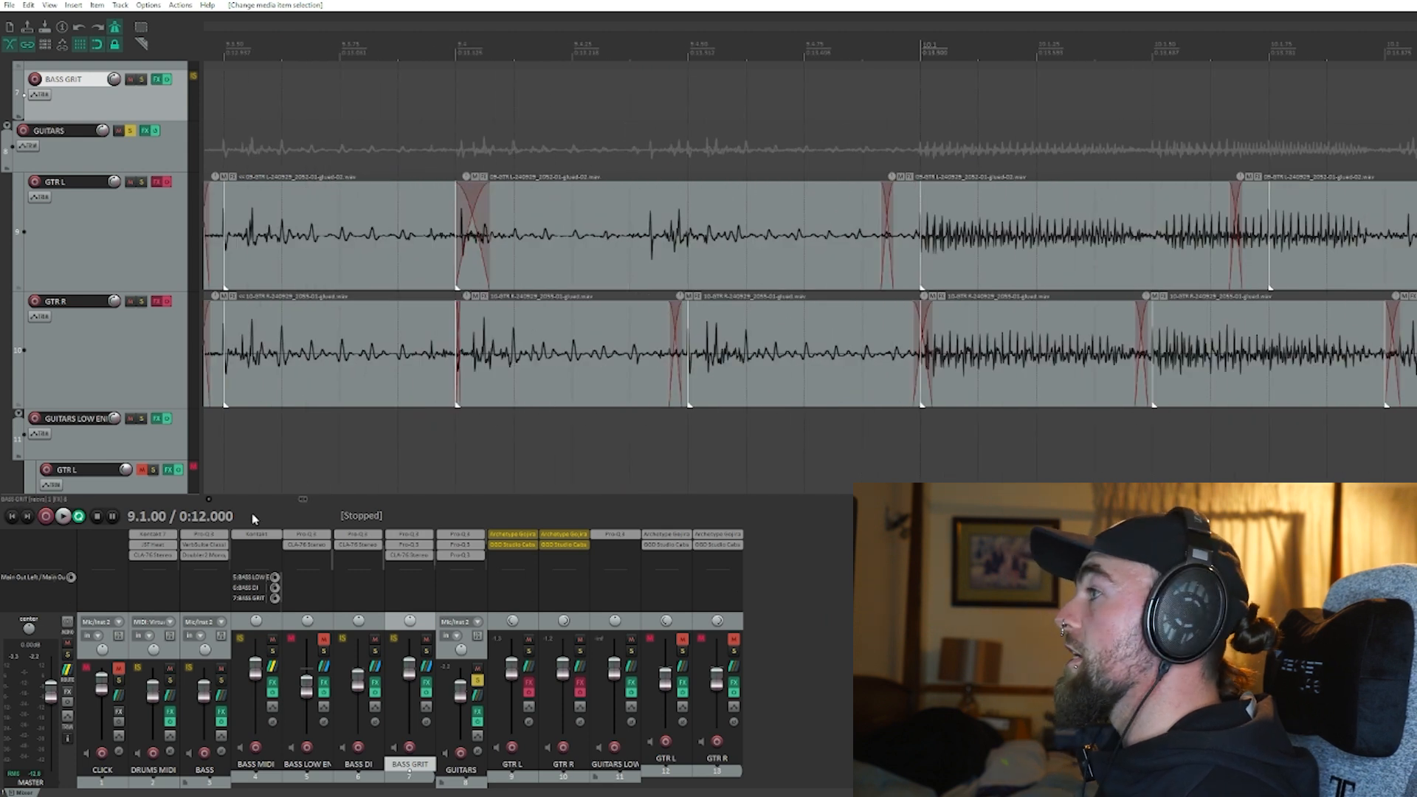
pyautogui.moveTo(303, 505); pyautogui.dragTo(329, 504)
pyautogui.click(1221, 383)
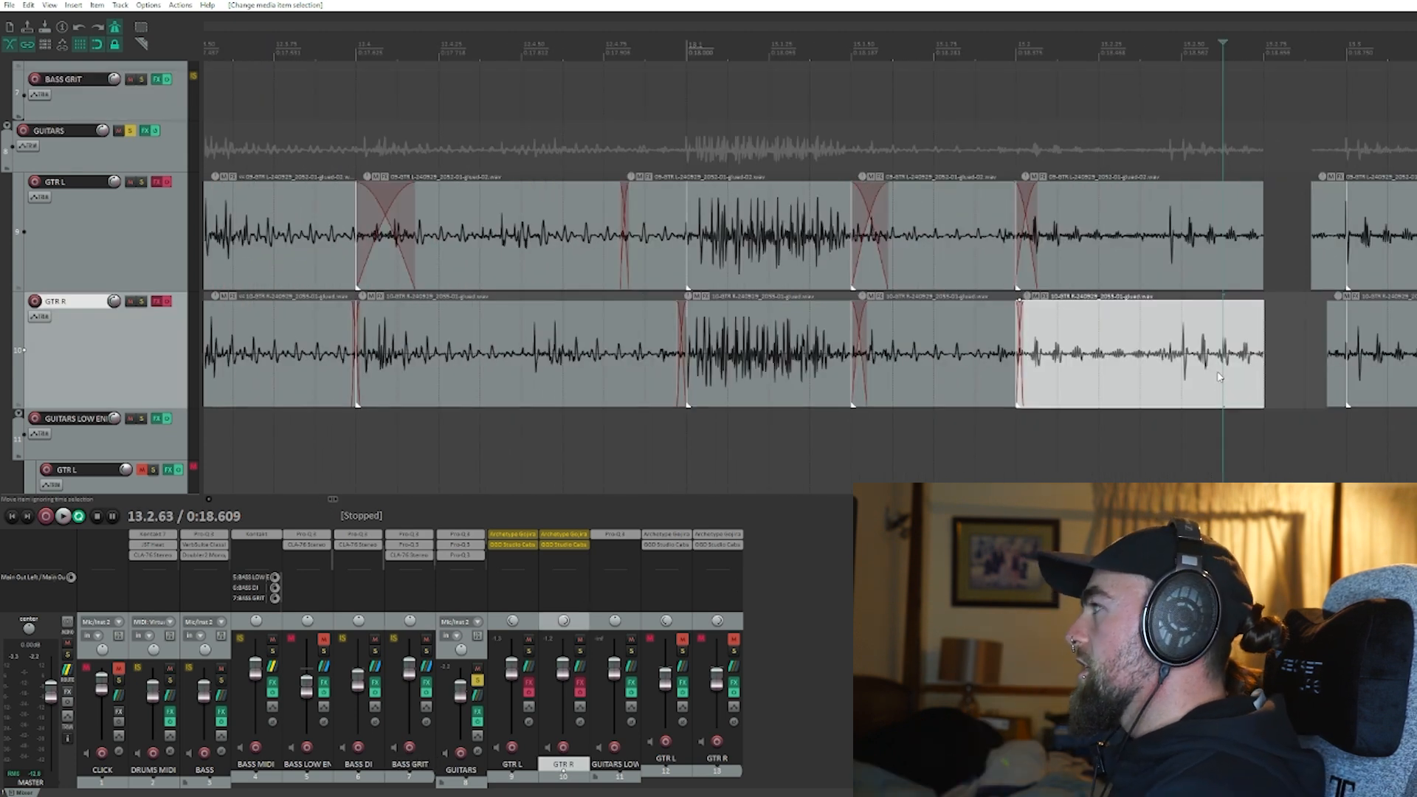
pyautogui.keyDown('ctrl'); pyautogui.click(1175, 232); pyautogui.keyUp('ctrl')
pyautogui.moveTo(1264, 271); pyautogui.dragTo(1362, 284)
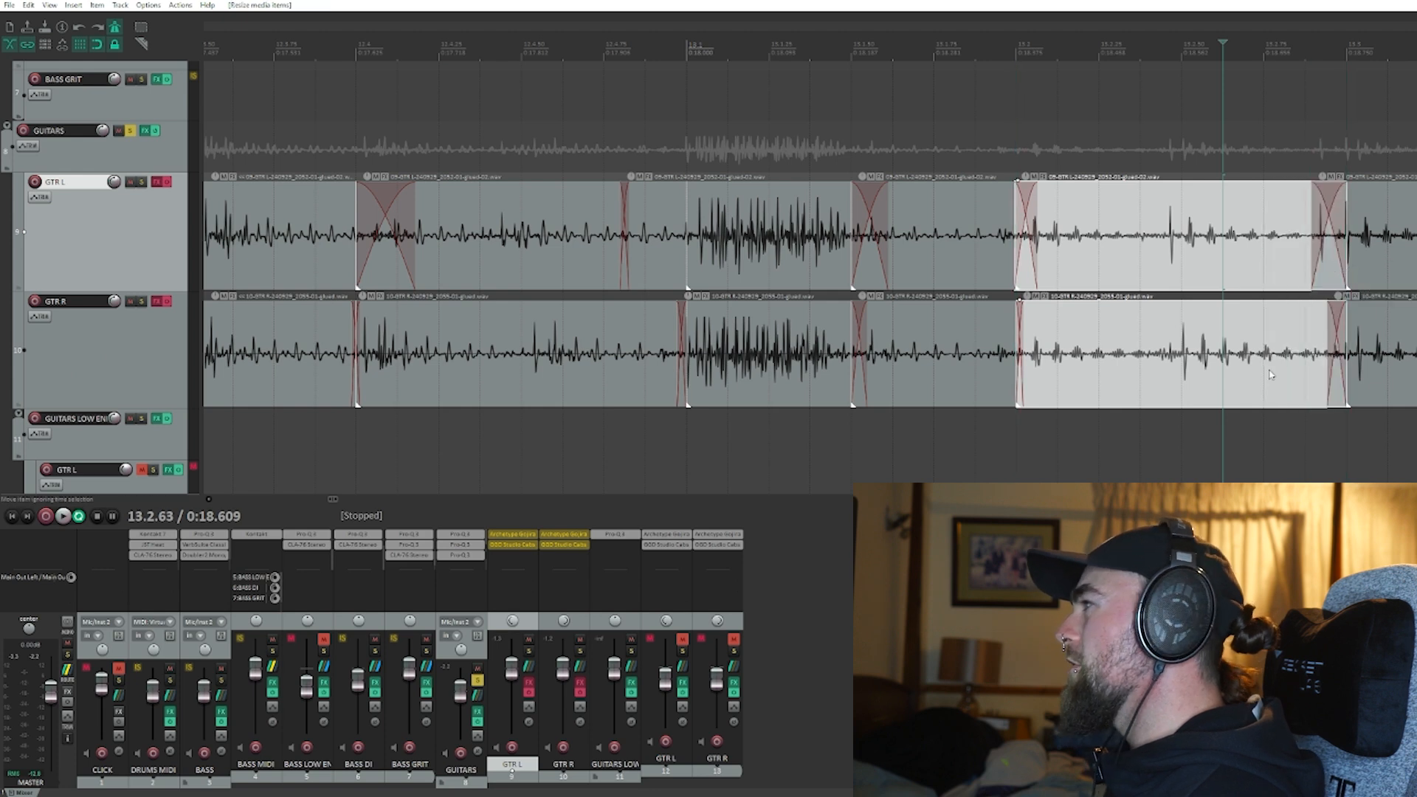
pyautogui.click(1316, 458)
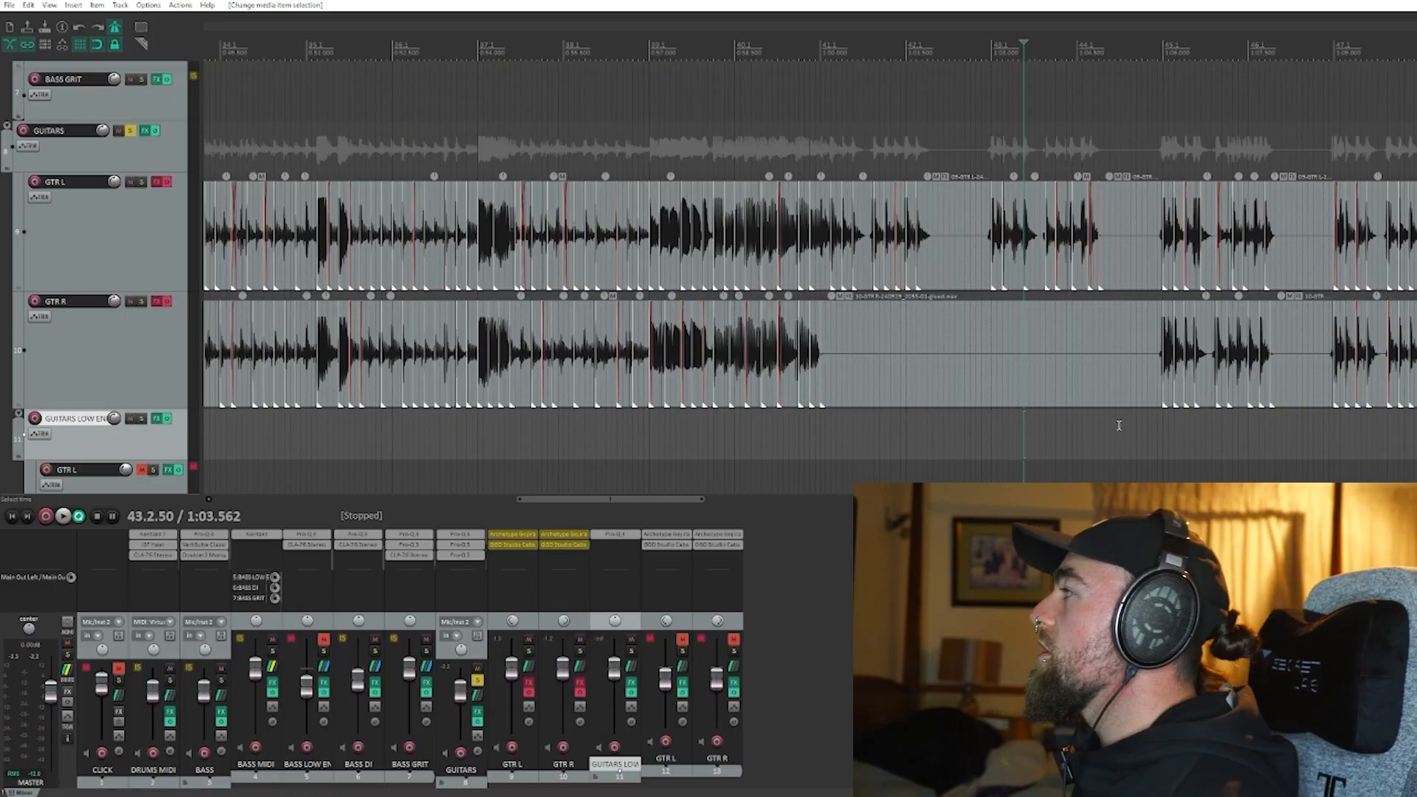
# Step: Delete the long silent GTR R item around 42.4.00
pyautogui.click(971, 397)
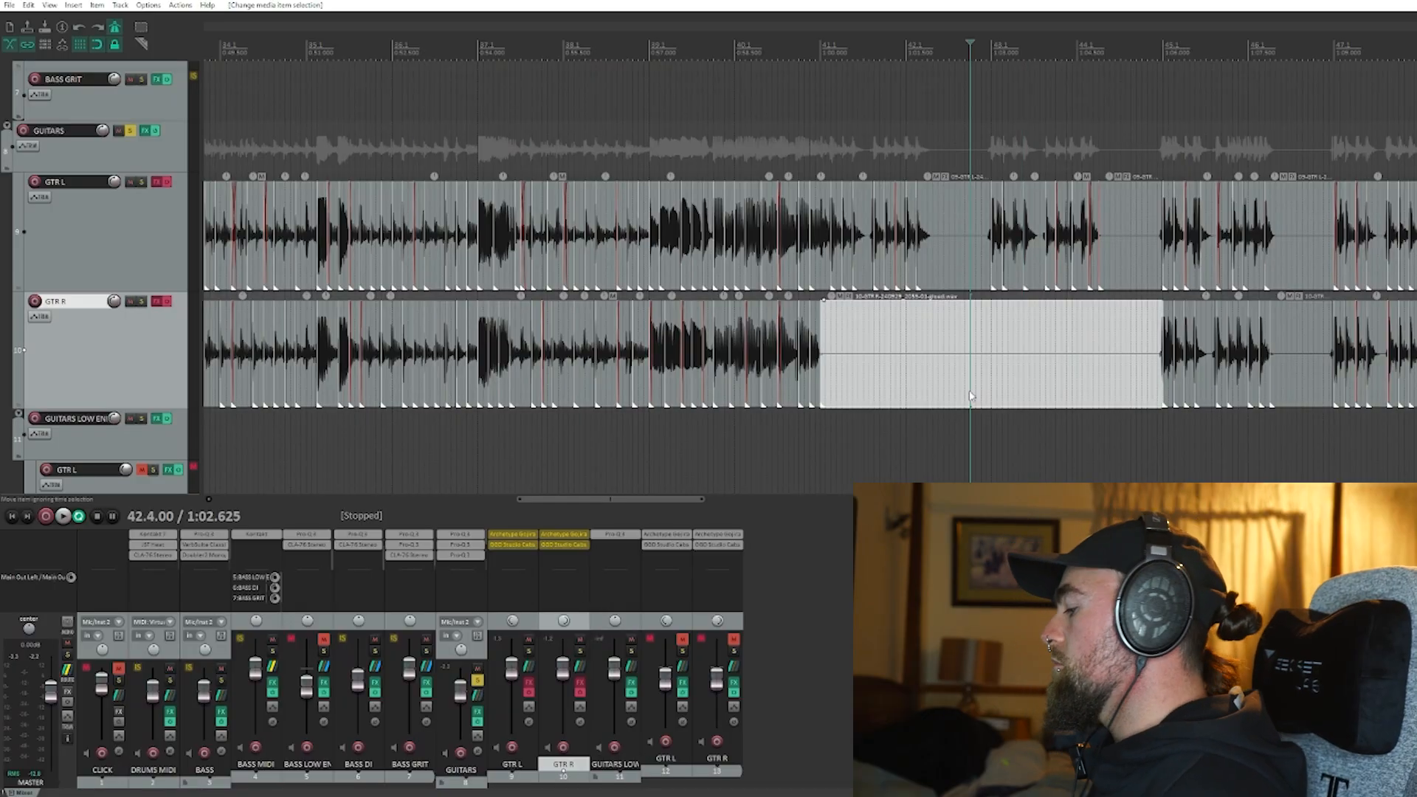
pyautogui.press('Delete')
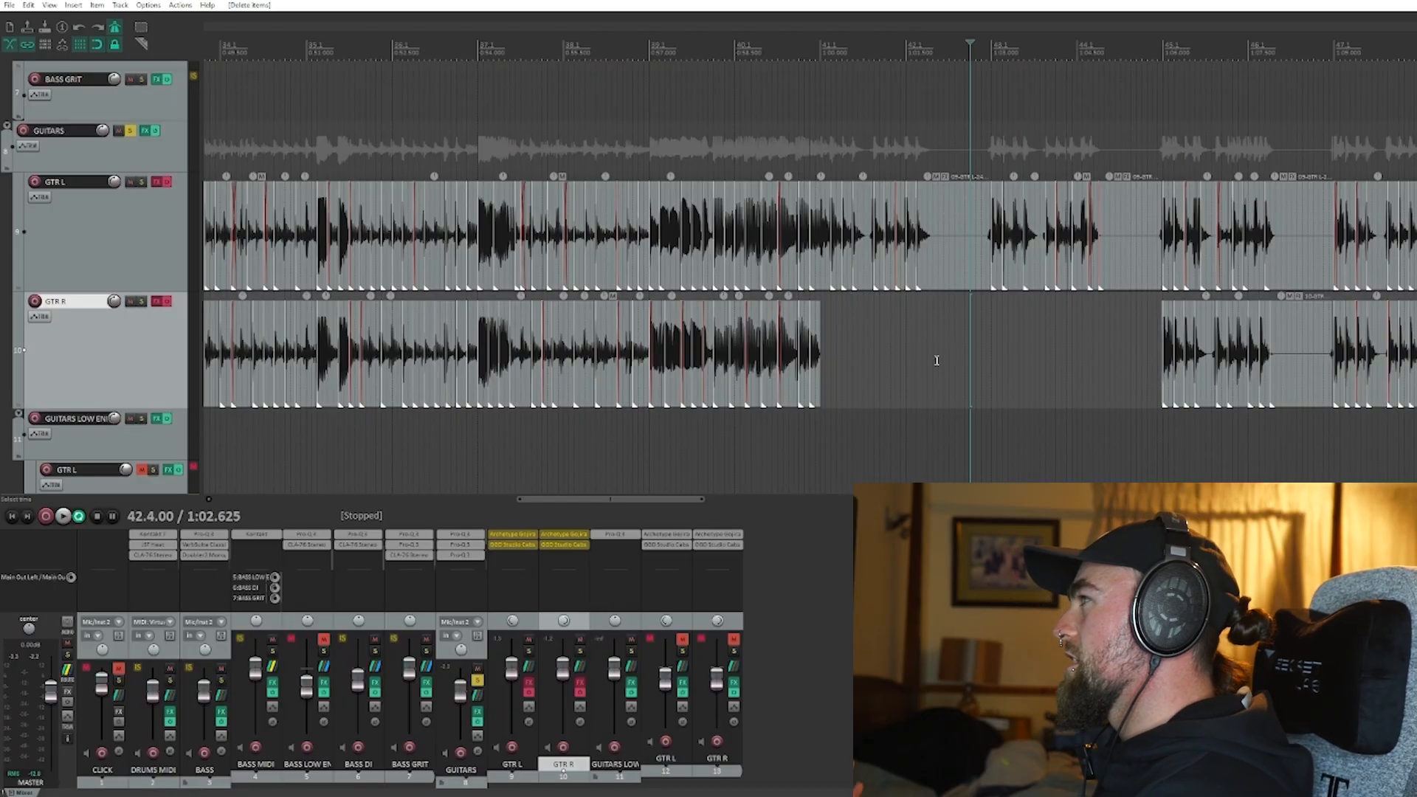
pyautogui.click(950, 267)
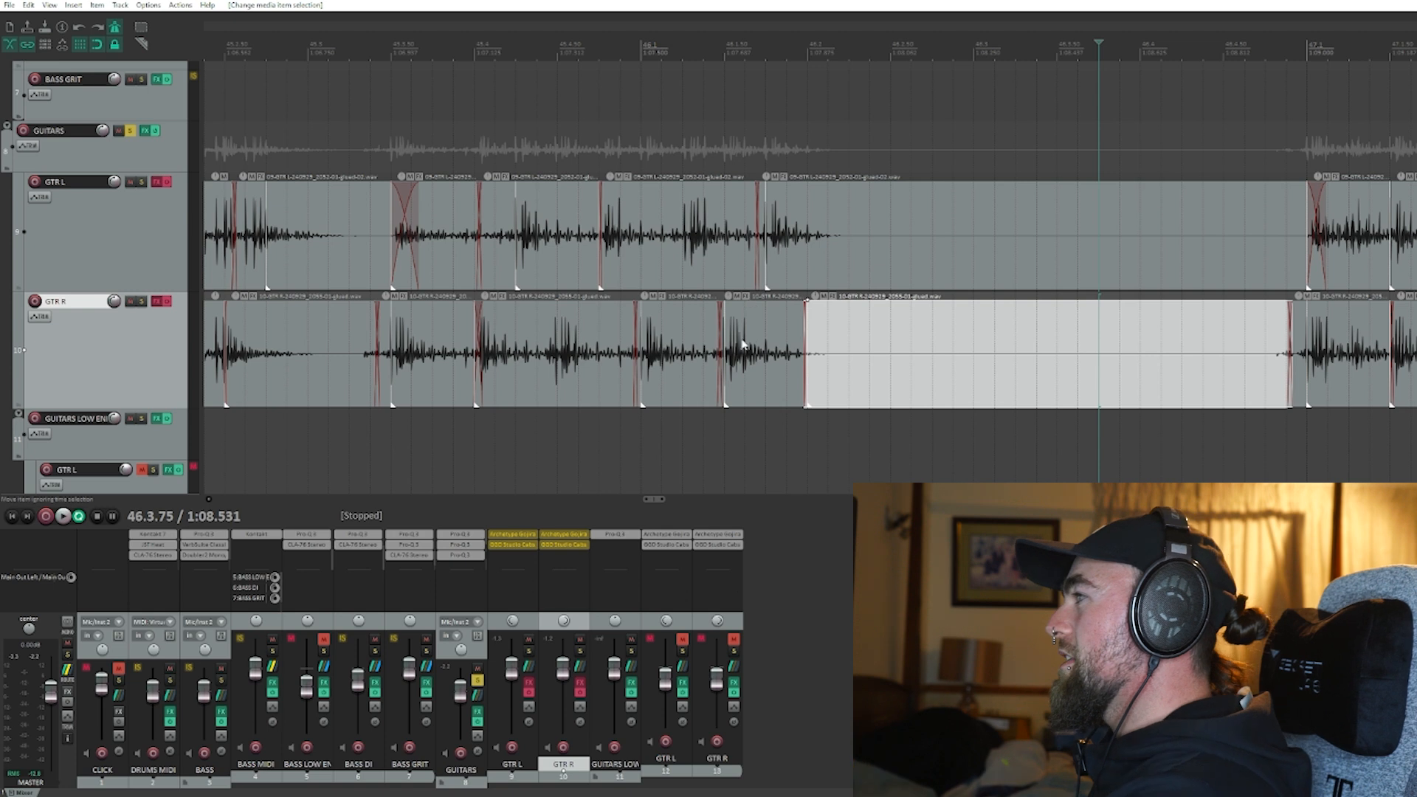
# Step: Delete the silent GTR R item after the last hit near 46.2 and extend the preceding segment's end to 46.2.13
pyautogui.click(741, 331)
pyautogui.click(724, 97)
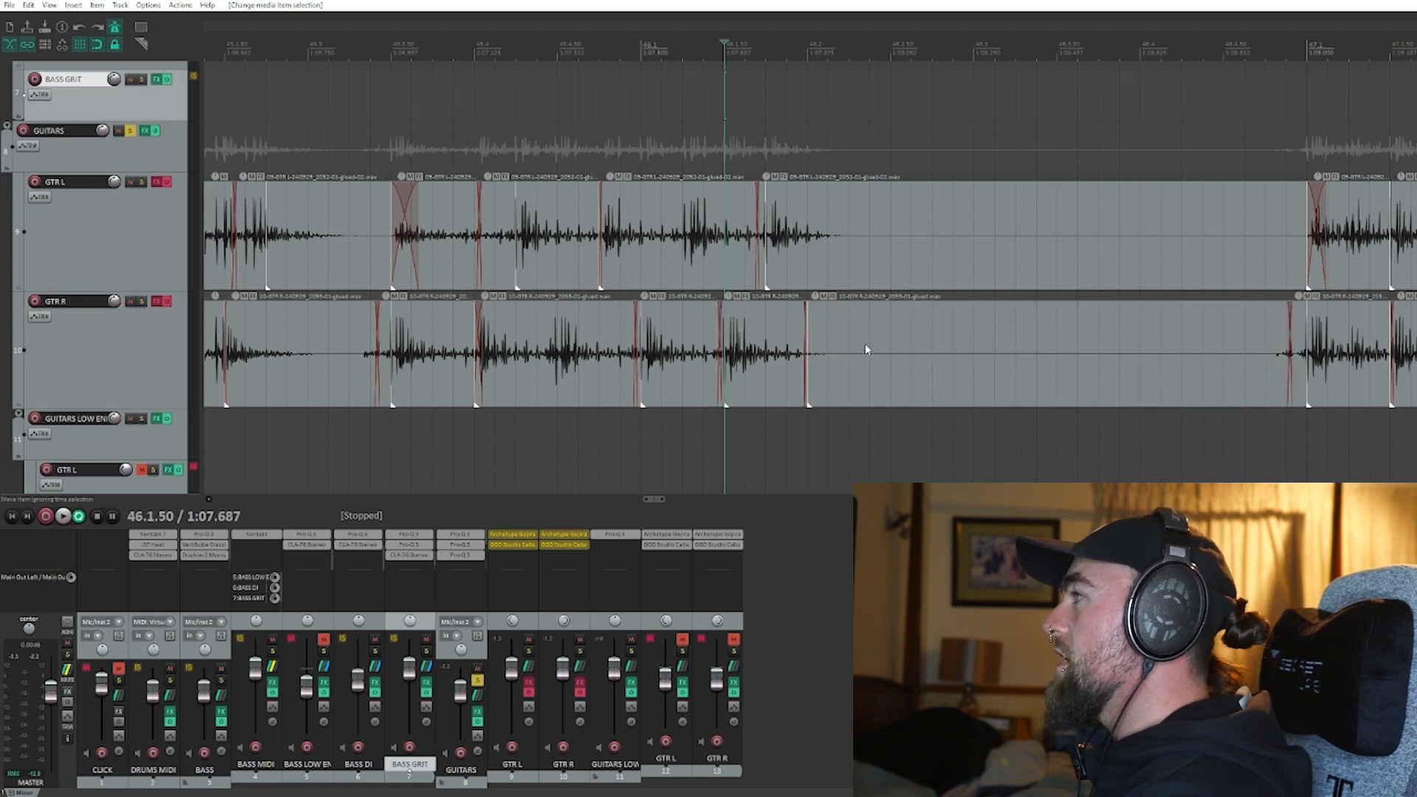
pyautogui.click(866, 349)
pyautogui.press('Delete')
pyautogui.moveTo(804, 353); pyautogui.dragTo(828, 353)
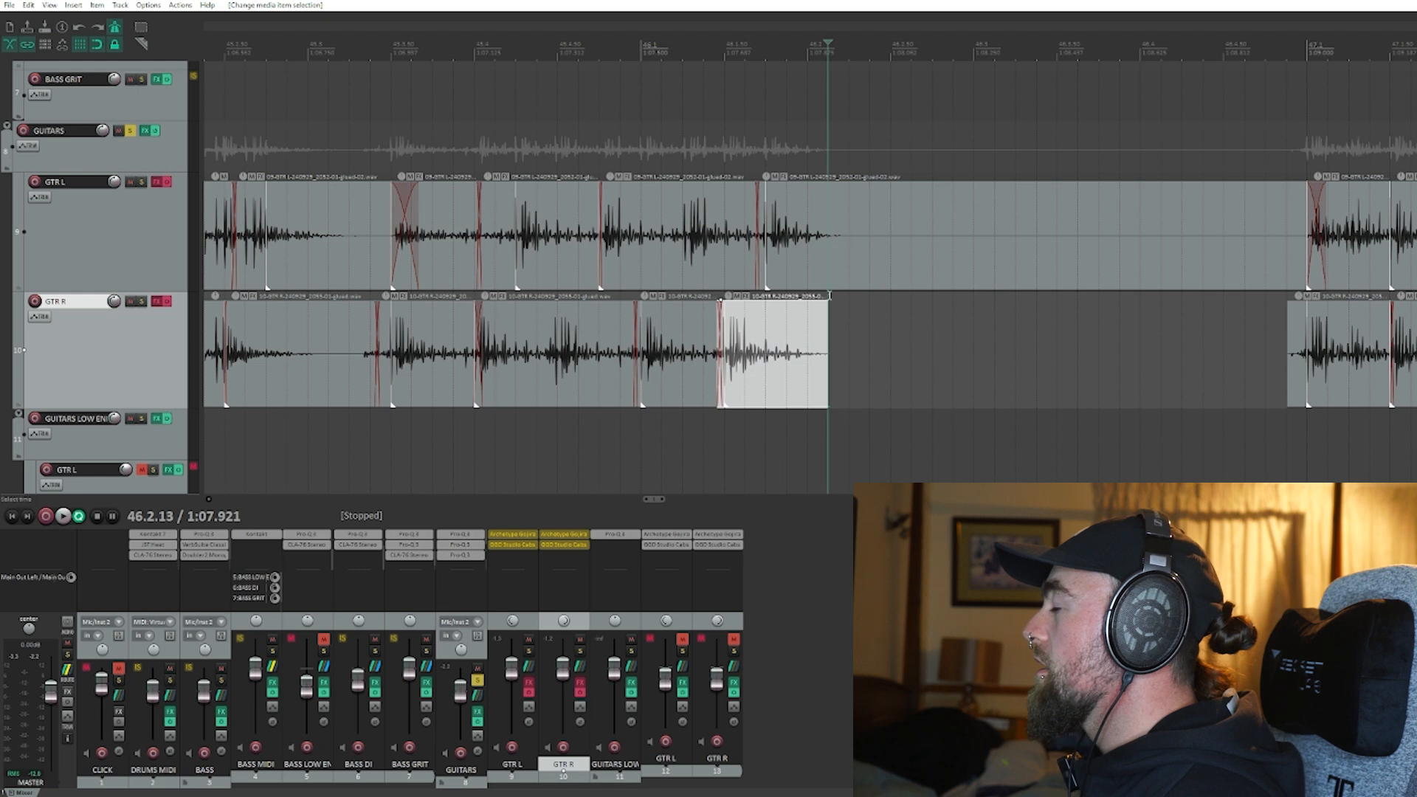
# Step: Add a fade-out of about 0.048 s to the GTR R segment ending at 46.2.13, and select the GTR L segment around 45.4.50
pyautogui.scroll(2, 834, 359)
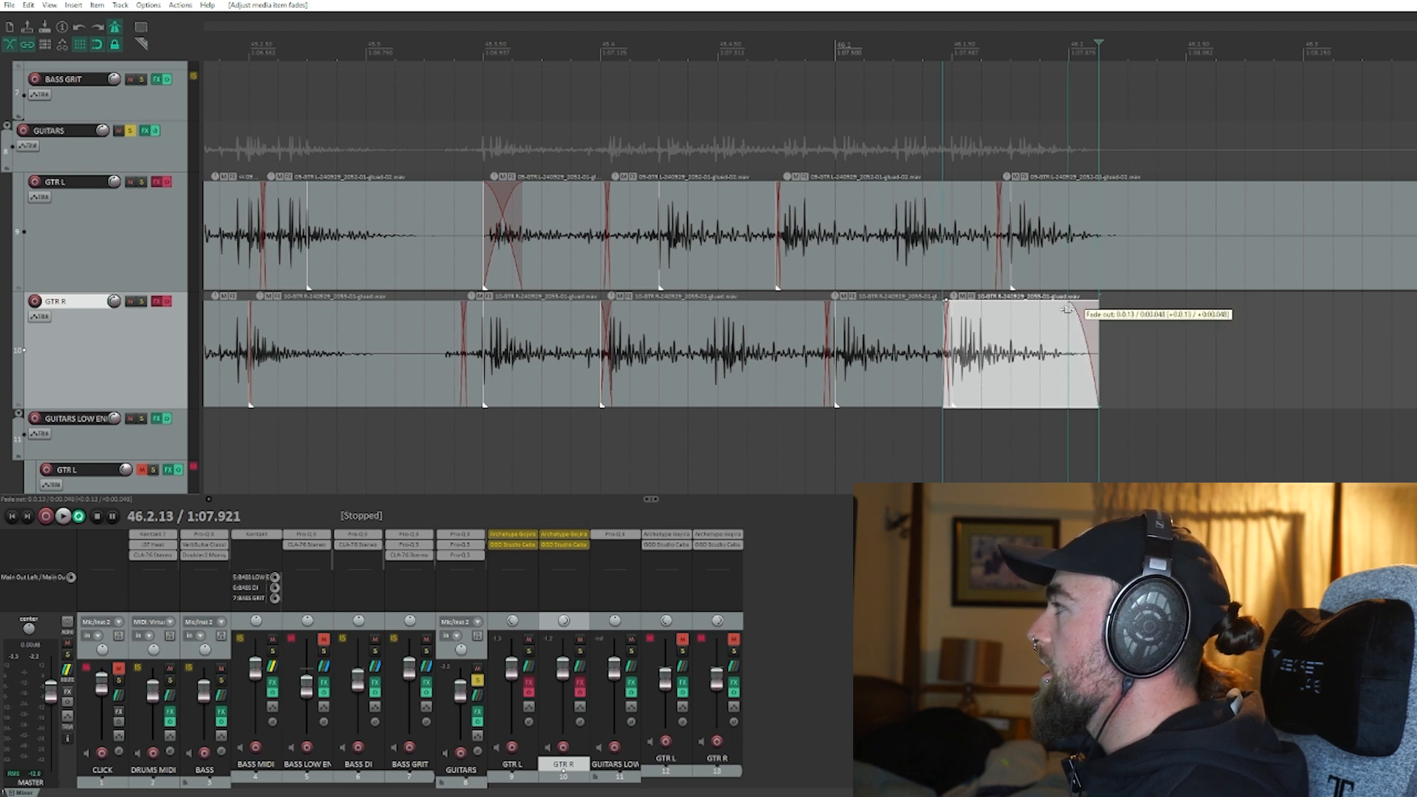
pyautogui.doubleClick(1080, 384)
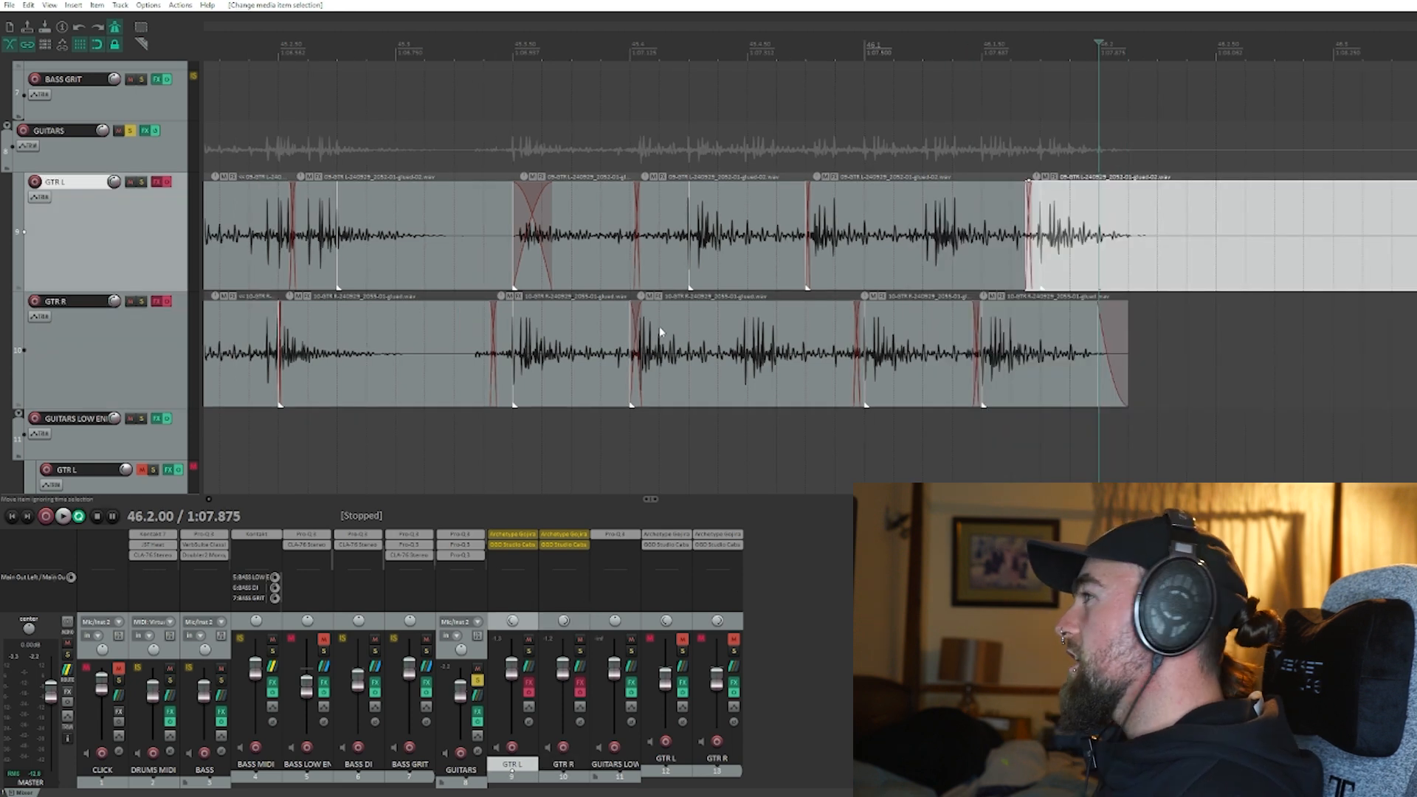
pyautogui.click(656, 269)
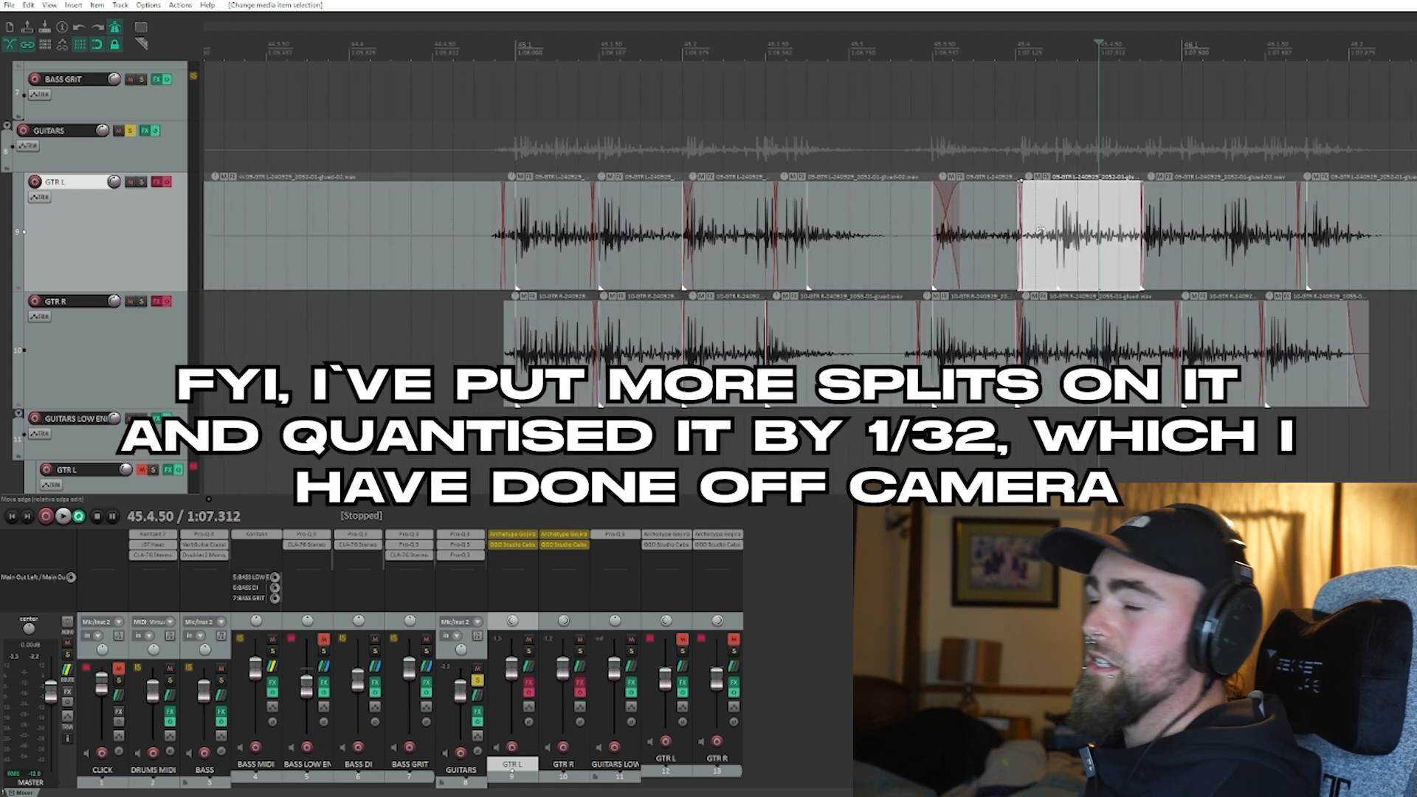